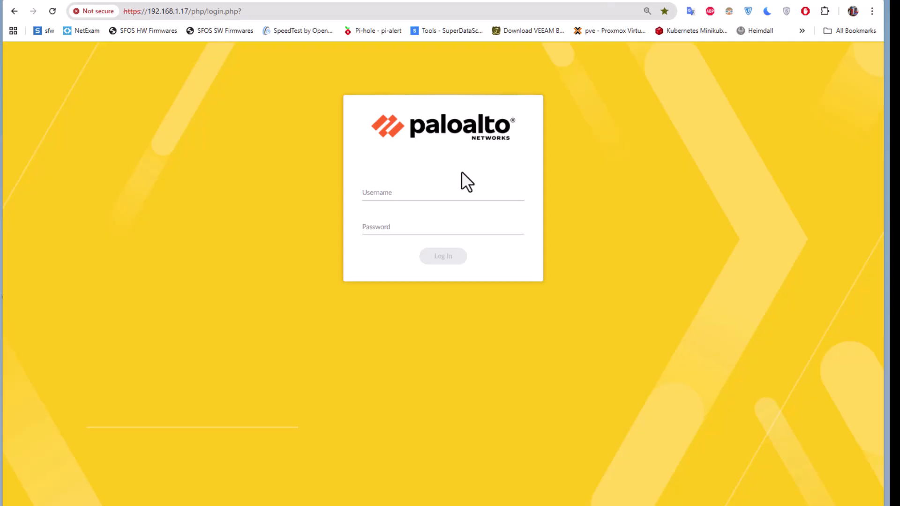
Enter the 'admin' username and the administrator password on the firewall login page.
click(414, 194)
text(admin)
key(Tab)
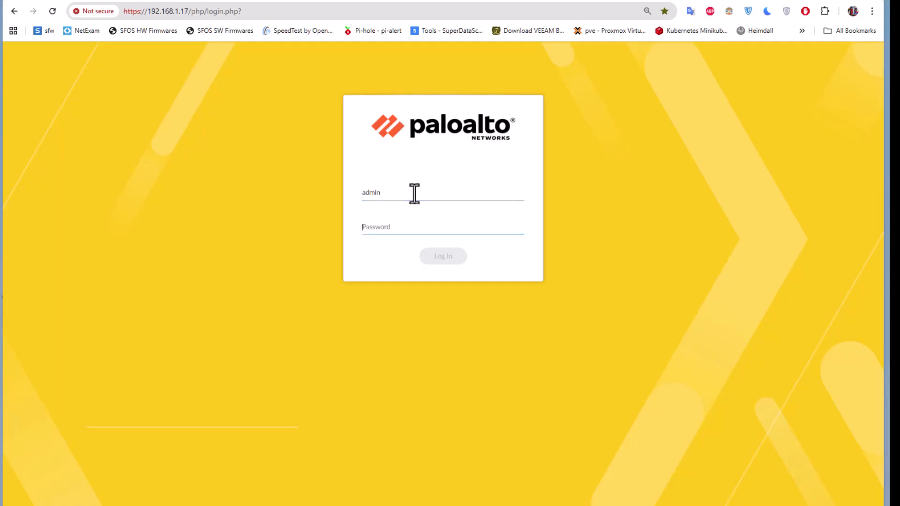
text(admin)
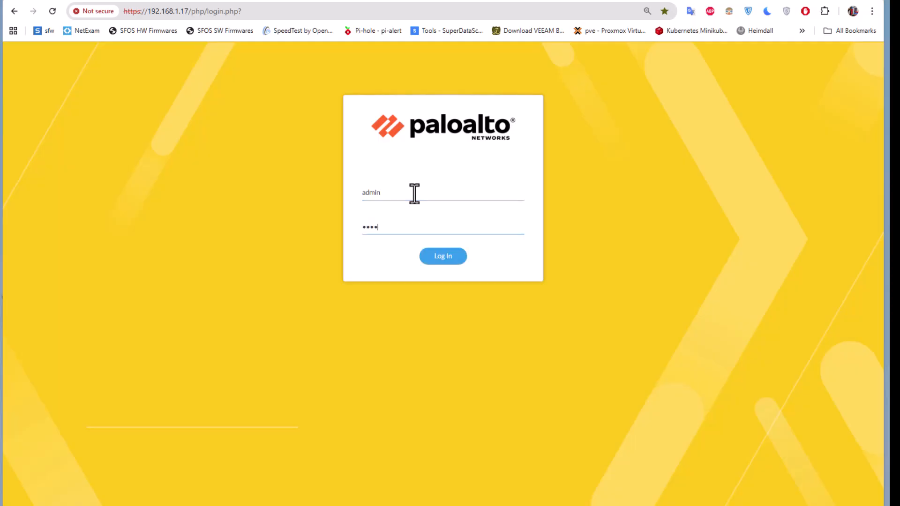
text(••••)
Log in and wait for the PA-VM dashboard to load.
click(437, 262)
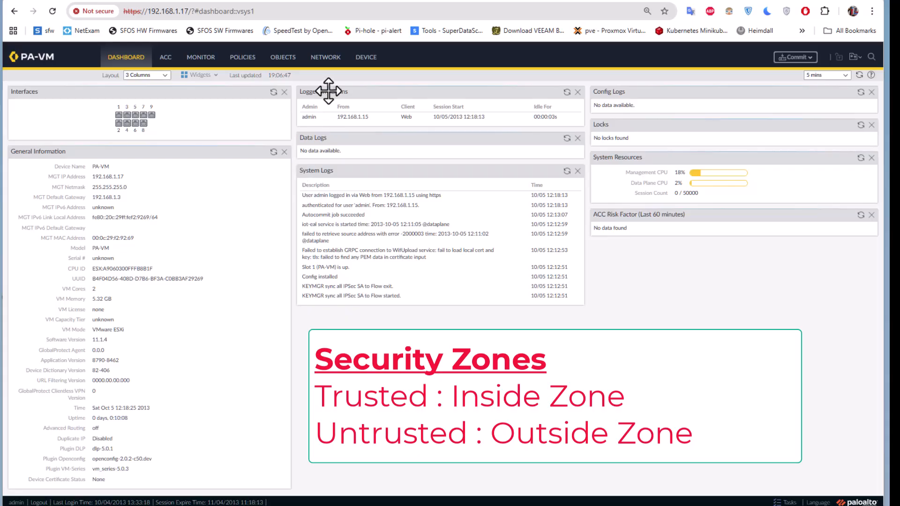
Go to Network > Zones to view the still-empty zone list.
click(332, 62)
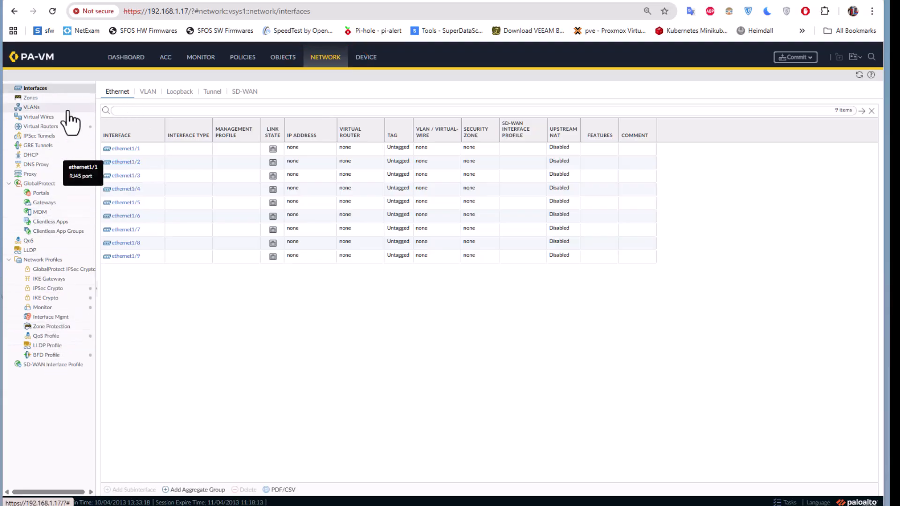
click(43, 100)
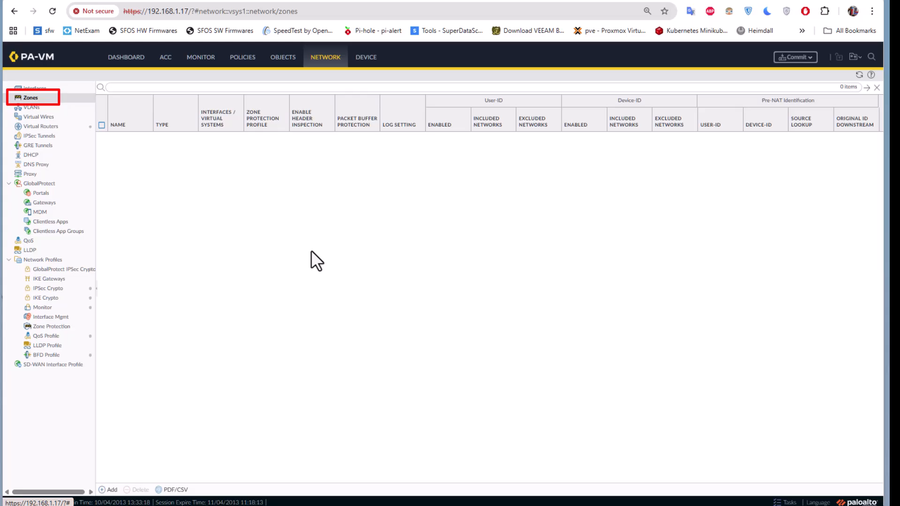
Add two security zones named 'trusted' and 'untrusted'.
click(113, 489)
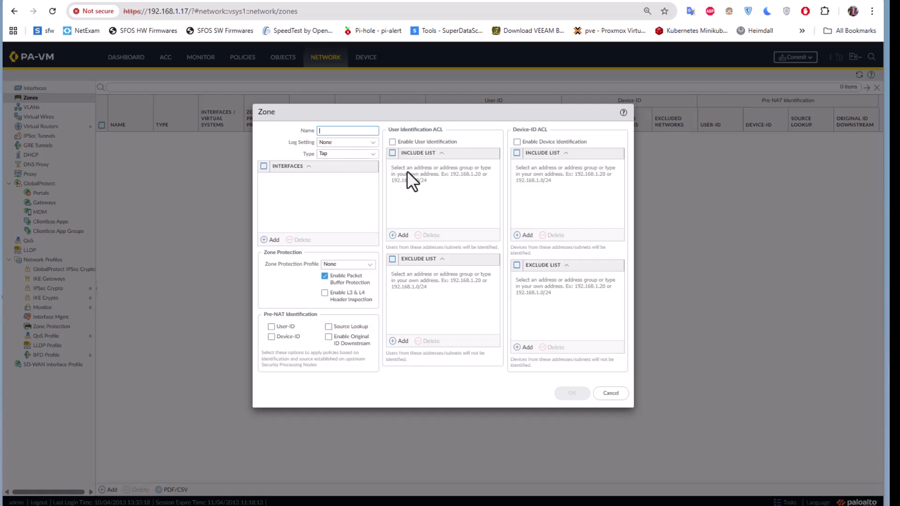
text(tr)
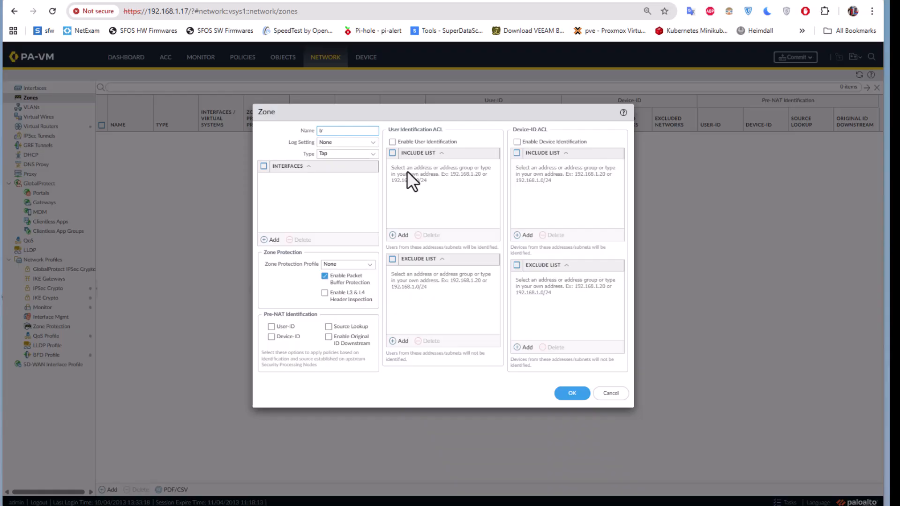
text(usted)
click(572, 400)
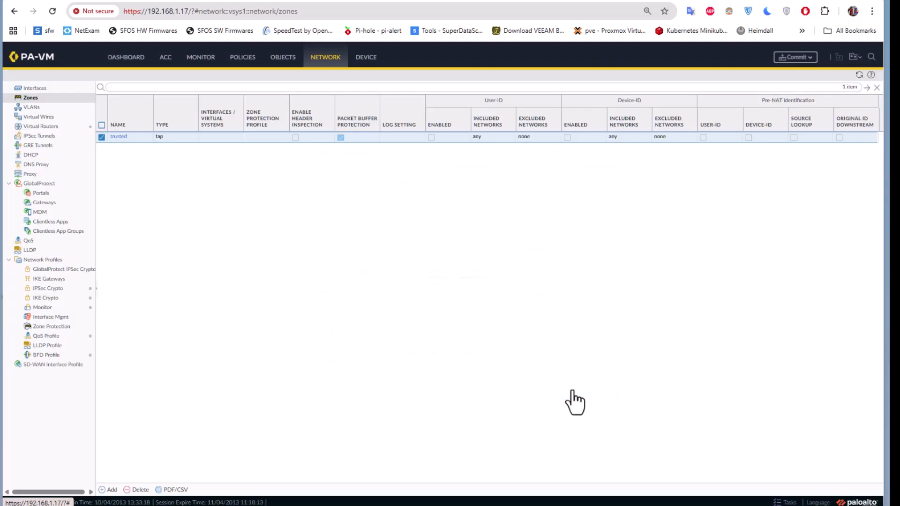
click(111, 490)
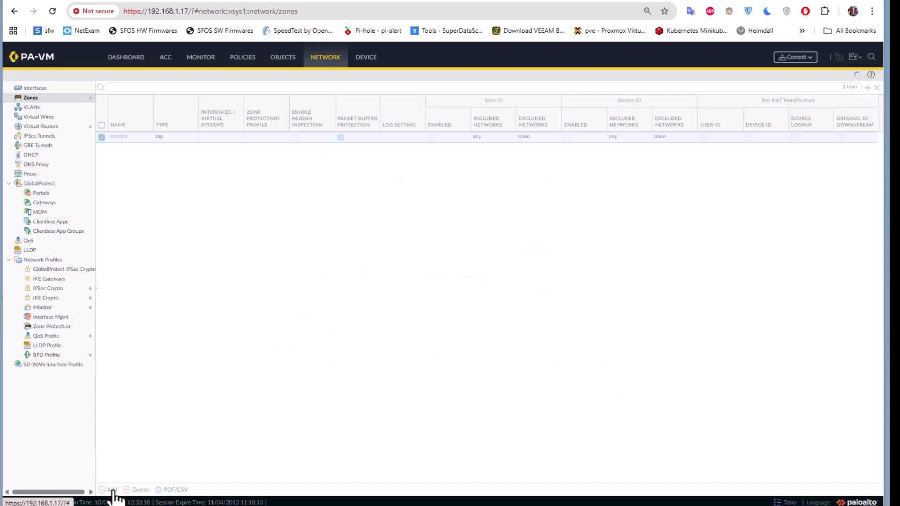
text(untrus)
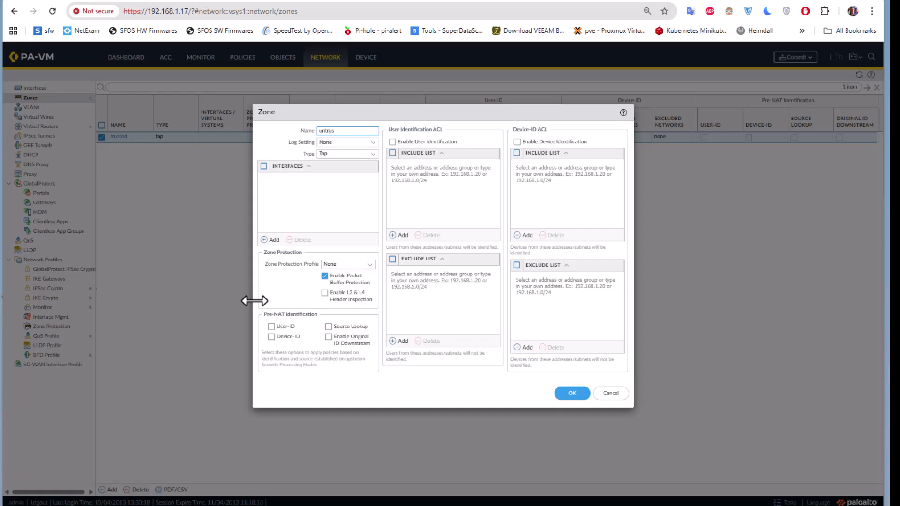
text(ted)
click(573, 394)
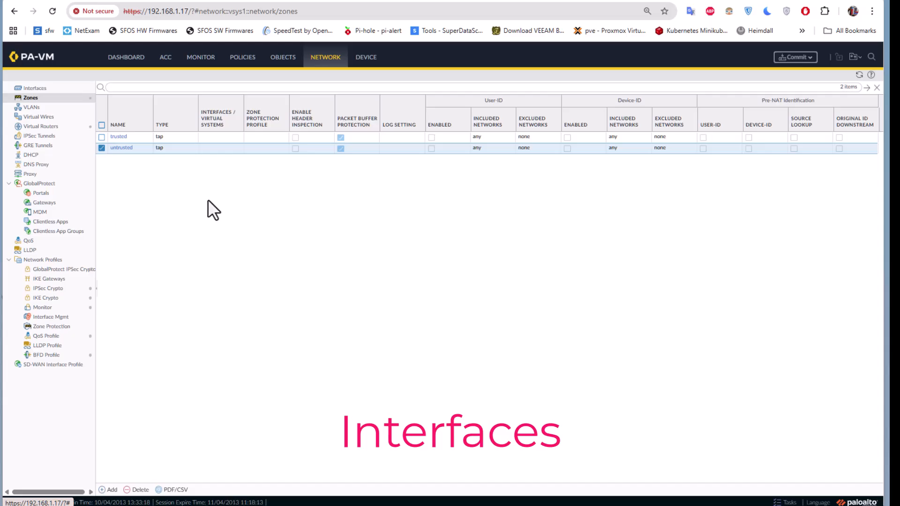
Show the Ethernet interfaces list, then view the PaltoAlto VM in the ESXi Host Client.
click(43, 88)
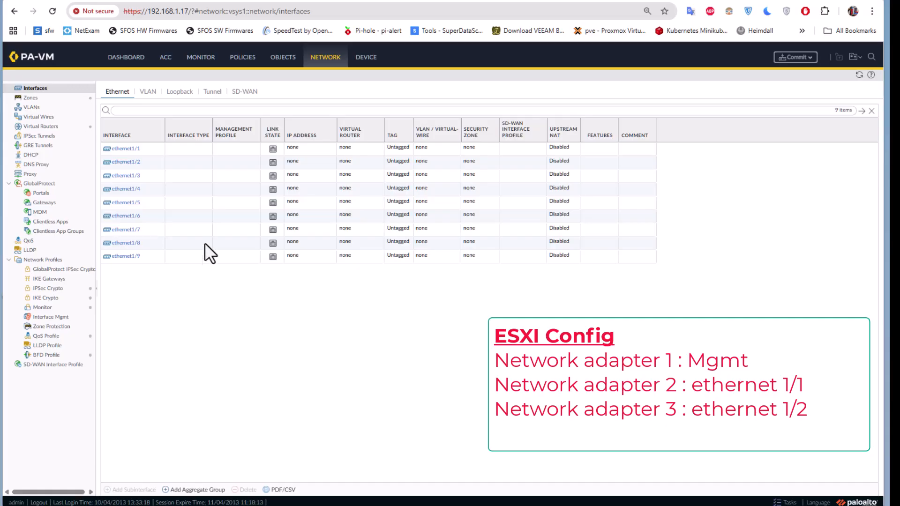
click(190, 1)
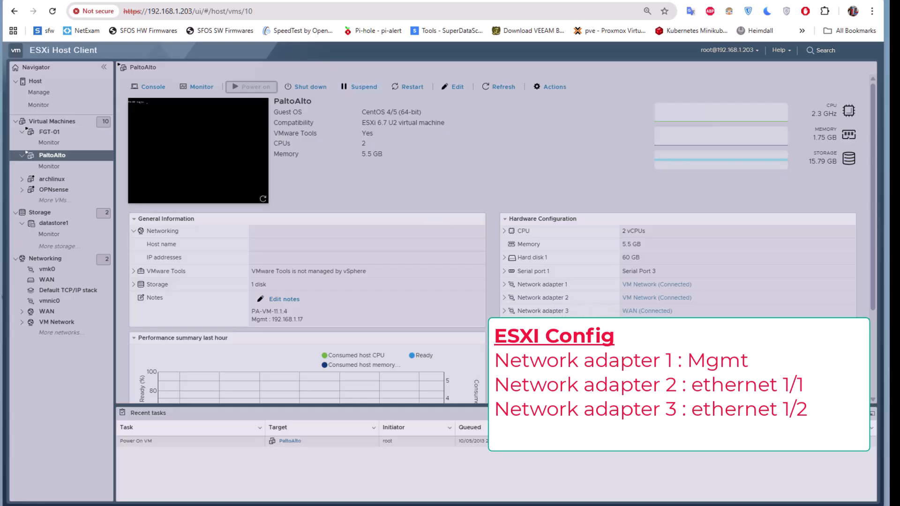
After reviewing the VM's three network adapters, return to the PA-VM Ethernet interfaces list.
click(308, 1)
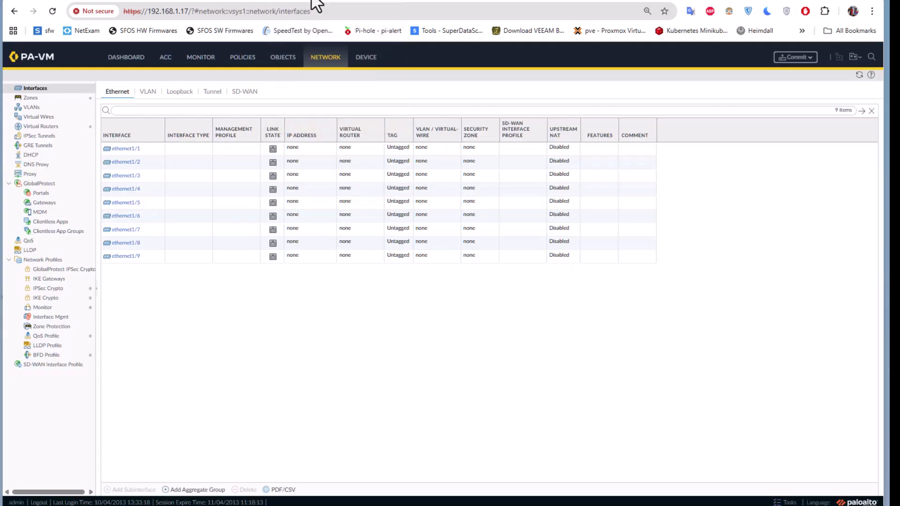
click(132, 149)
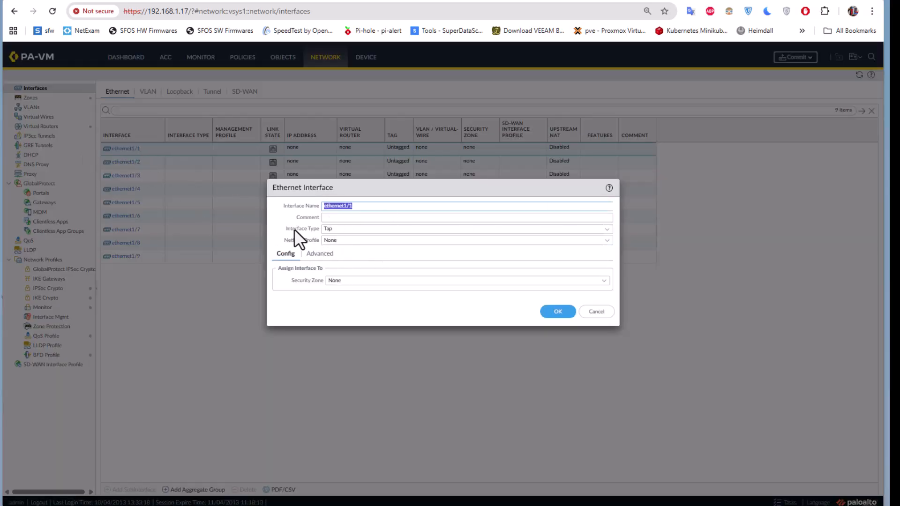
click(605, 229)
click(364, 282)
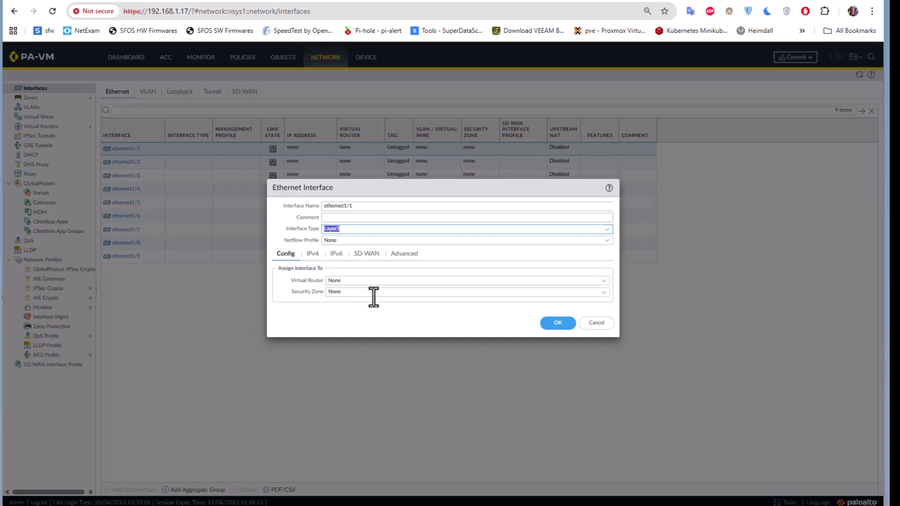
click(604, 293)
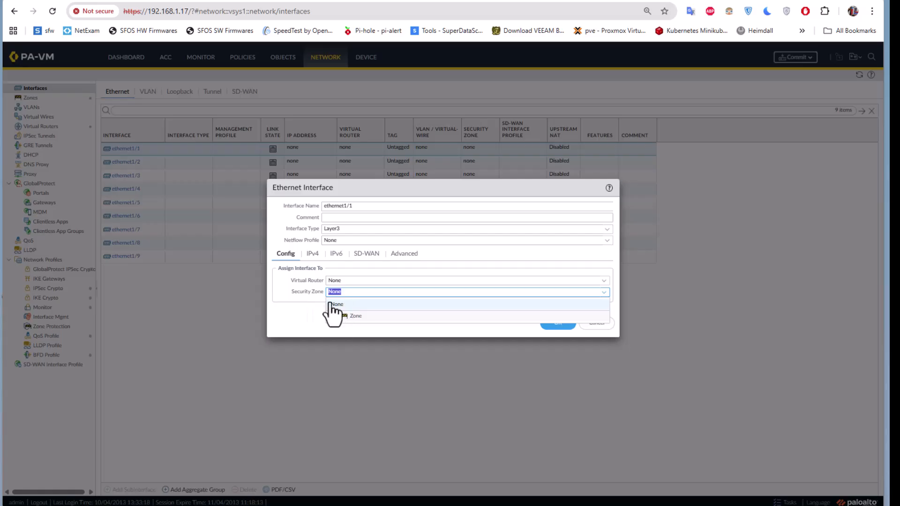
click(302, 314)
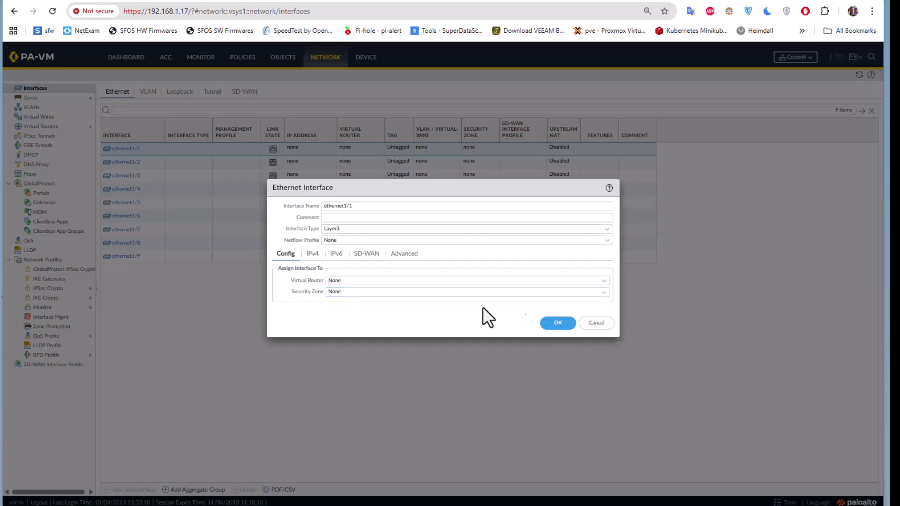
click(595, 323)
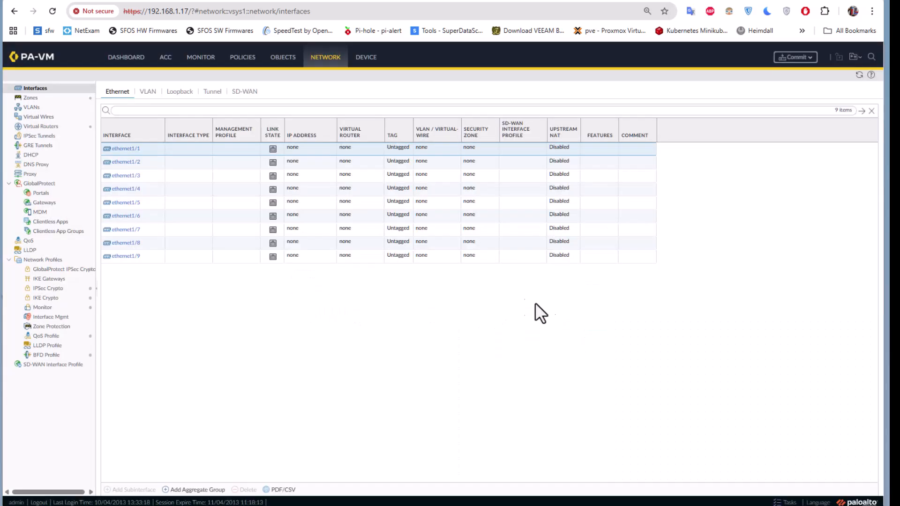
In the Zones list, set the type of both the trusted and untrusted zones to Layer3.
click(30, 99)
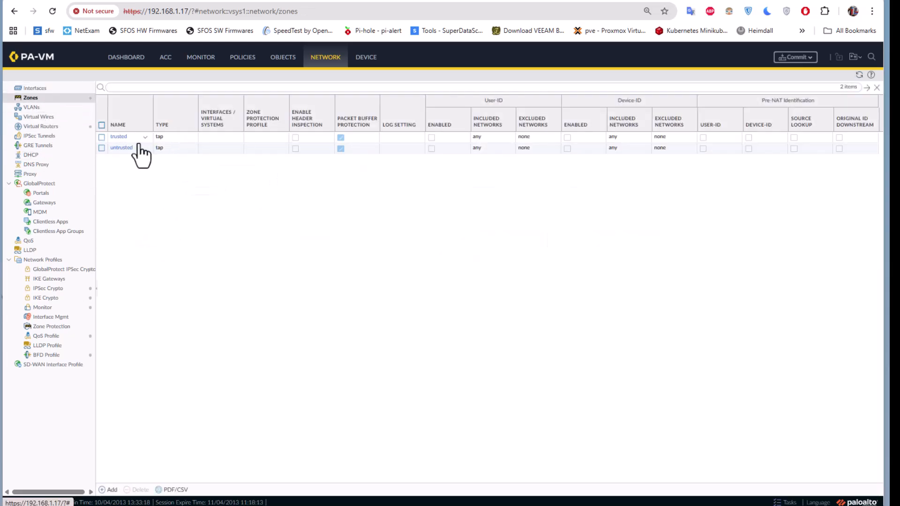
click(119, 137)
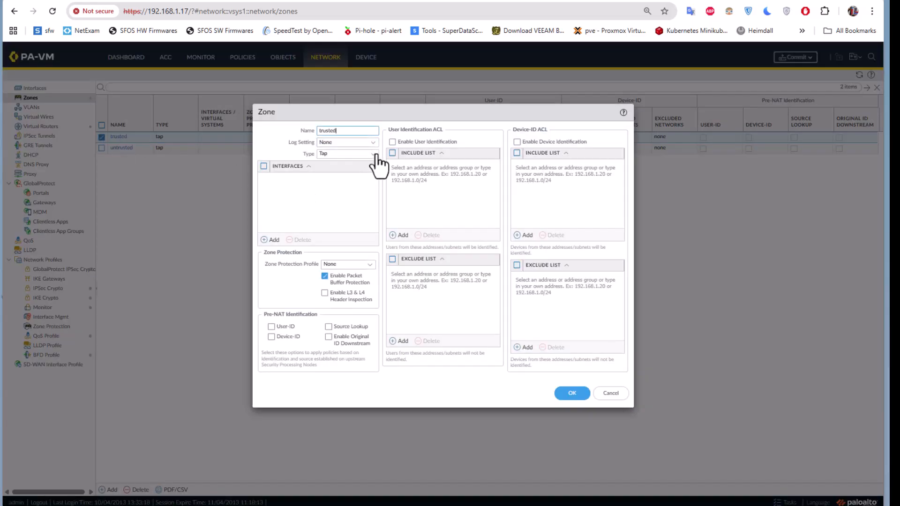
click(373, 155)
click(330, 199)
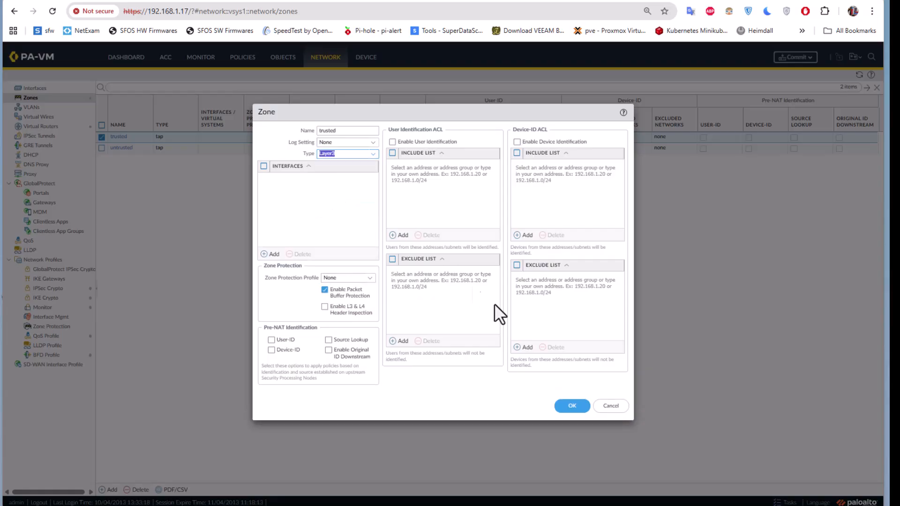
click(571, 406)
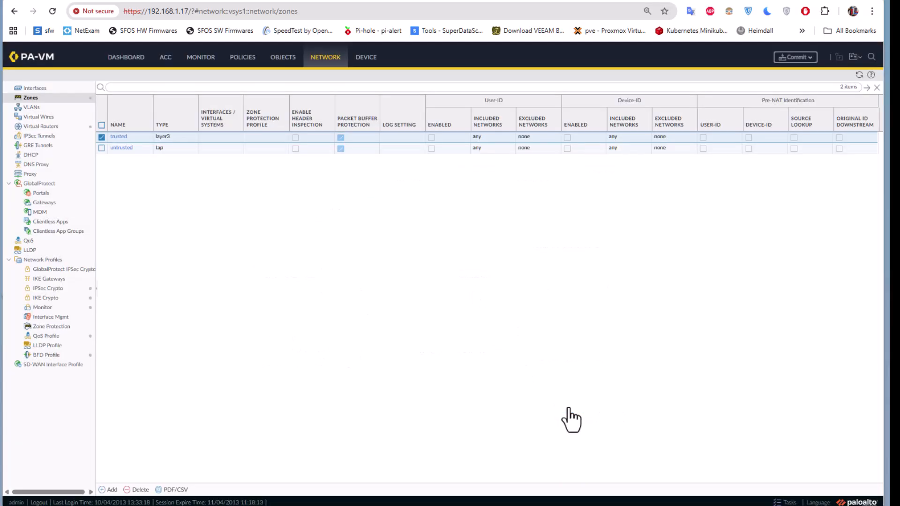
click(121, 148)
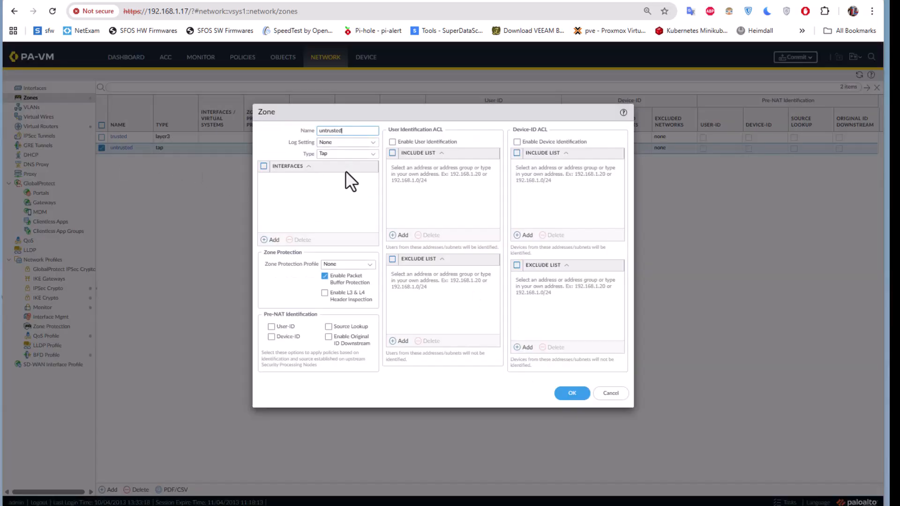
click(368, 154)
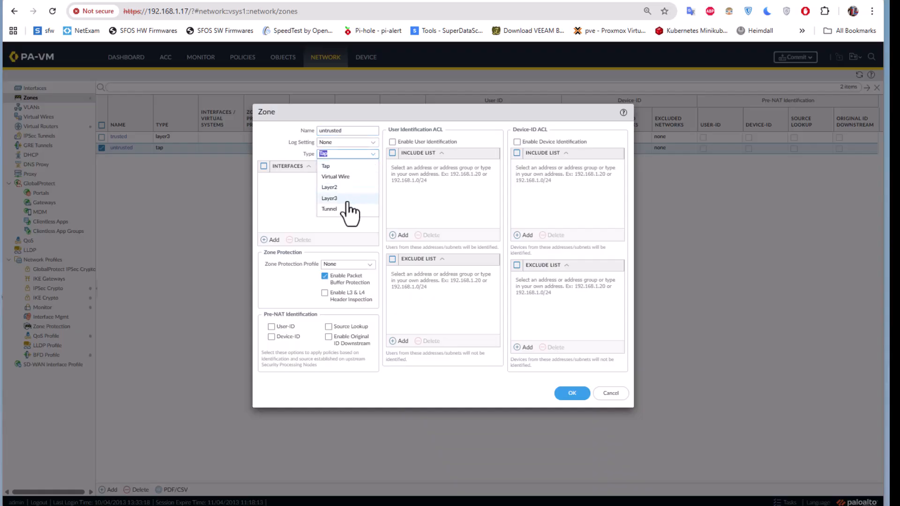
click(334, 208)
click(569, 406)
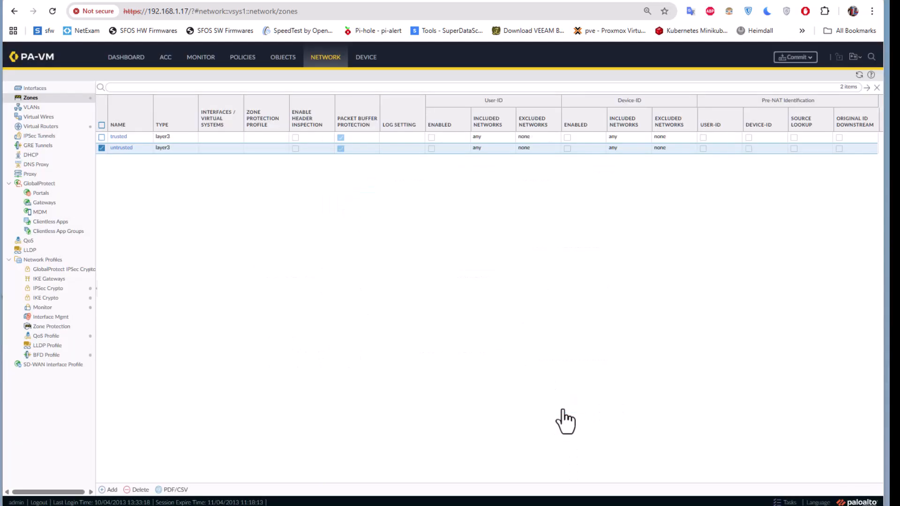
Make ethernet1/1 a Layer3 interface assigned to the trusted zone.
click(38, 89)
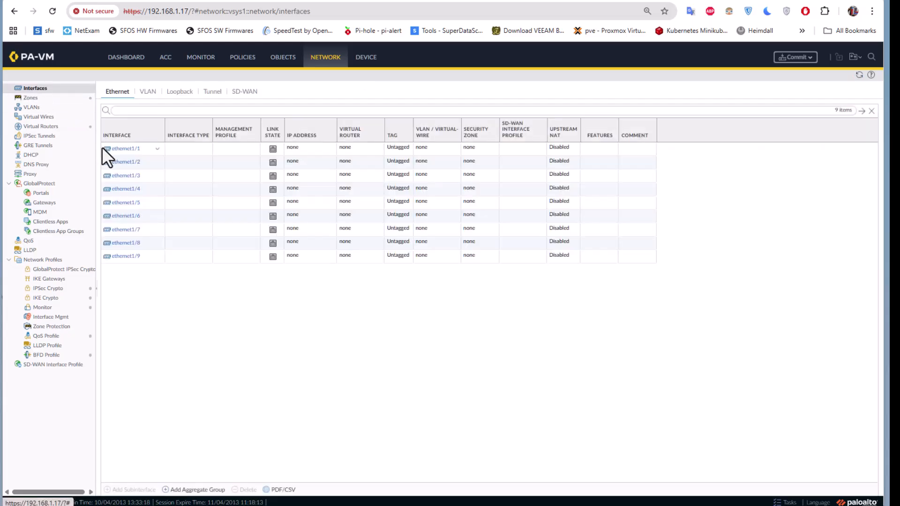
click(122, 149)
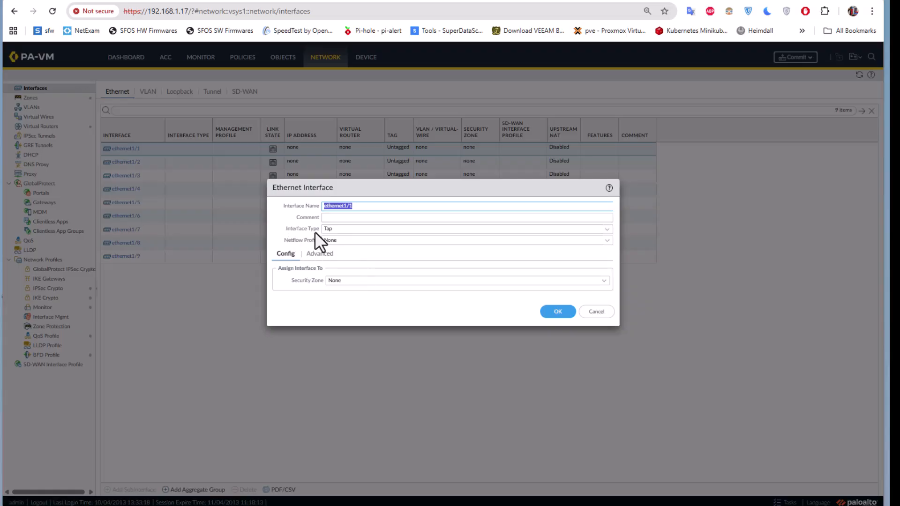
click(606, 229)
click(347, 285)
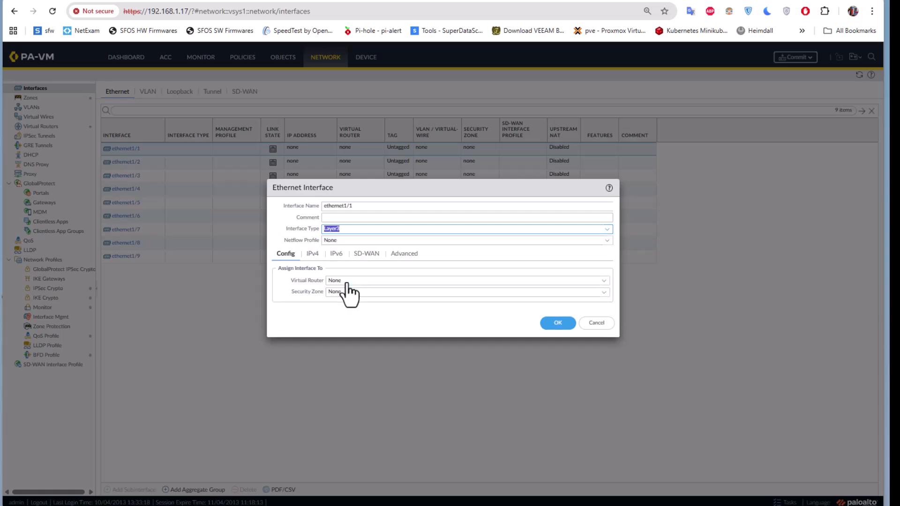
click(603, 292)
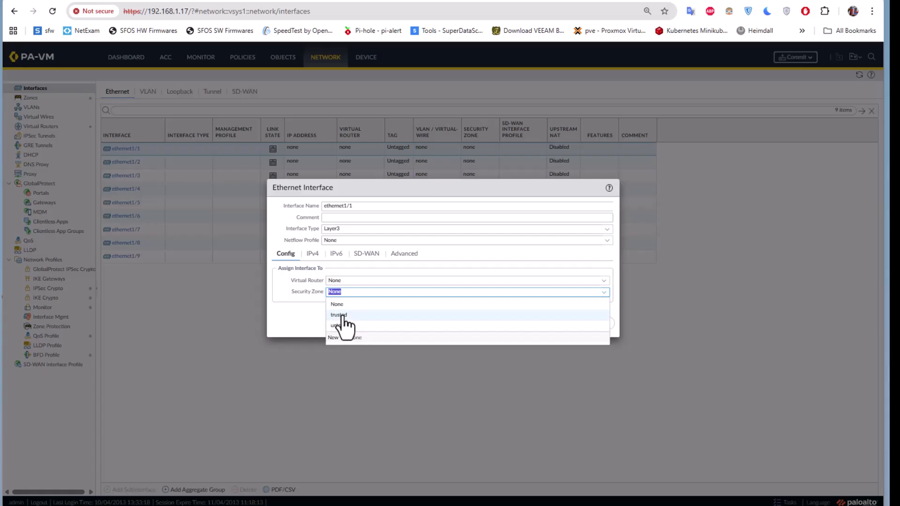
click(342, 318)
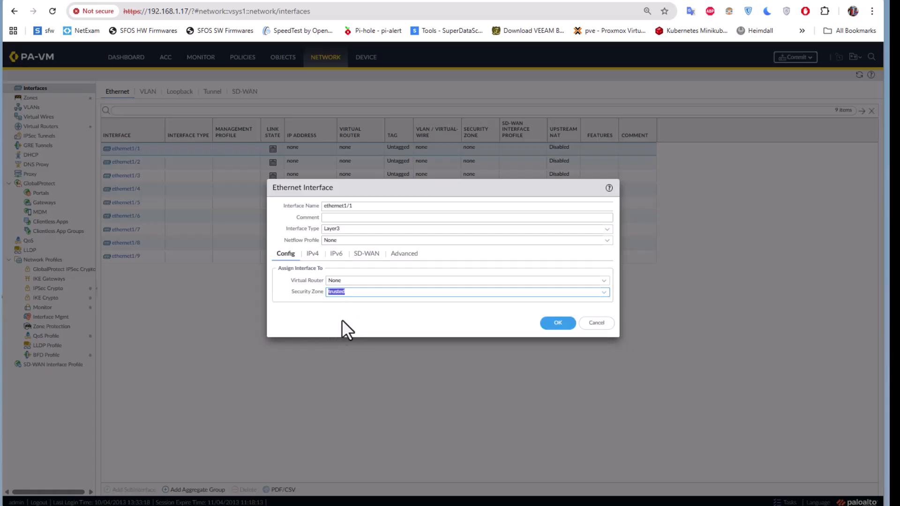
Give ethernet1/1 the IPv4 address 192.168.1.5/24 and save the interface.
click(312, 255)
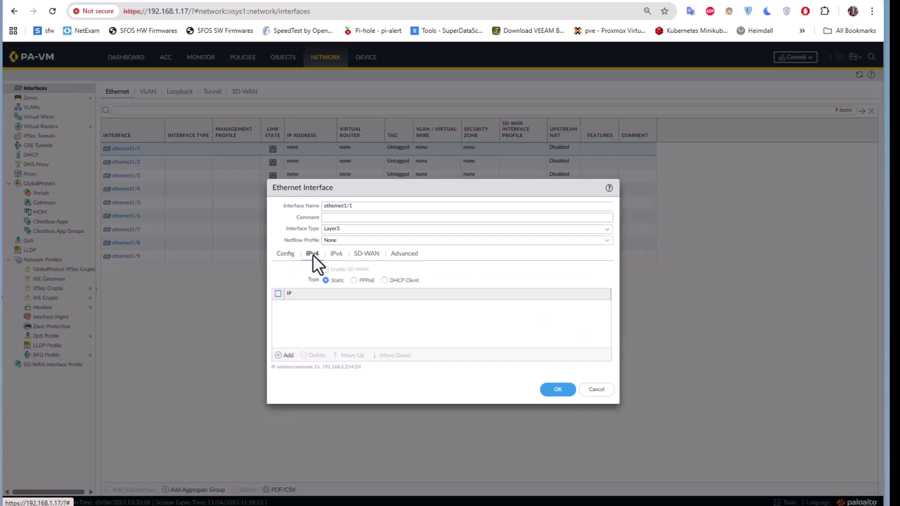
click(284, 356)
text(192.1)
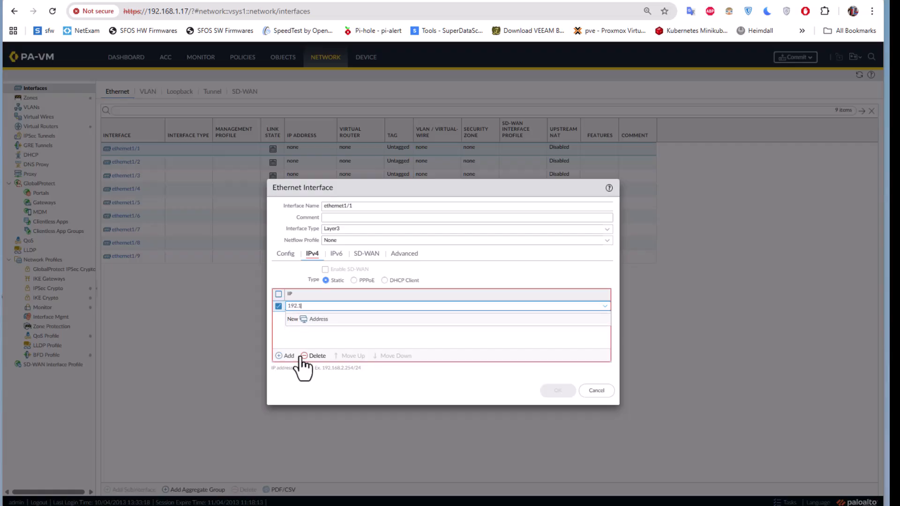
text(68.1.4)
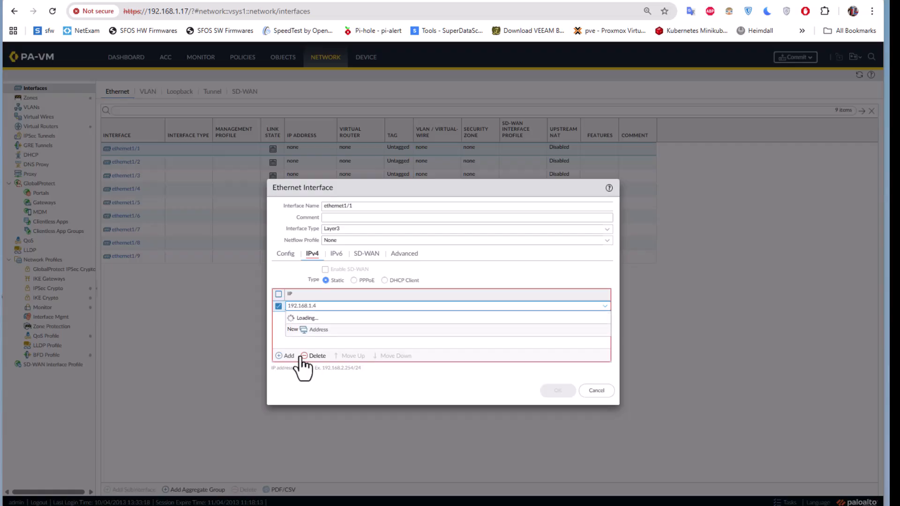
key(BackSpace)
text(5)
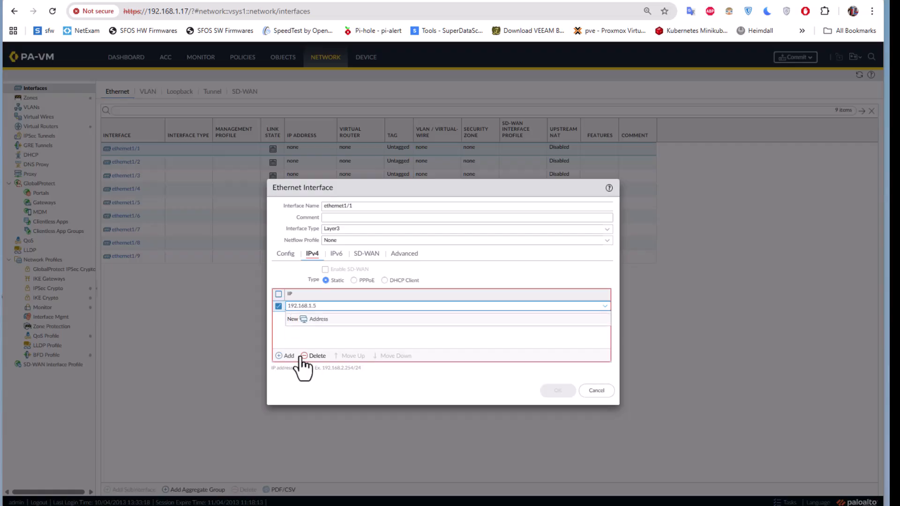
text(/24)
click(303, 333)
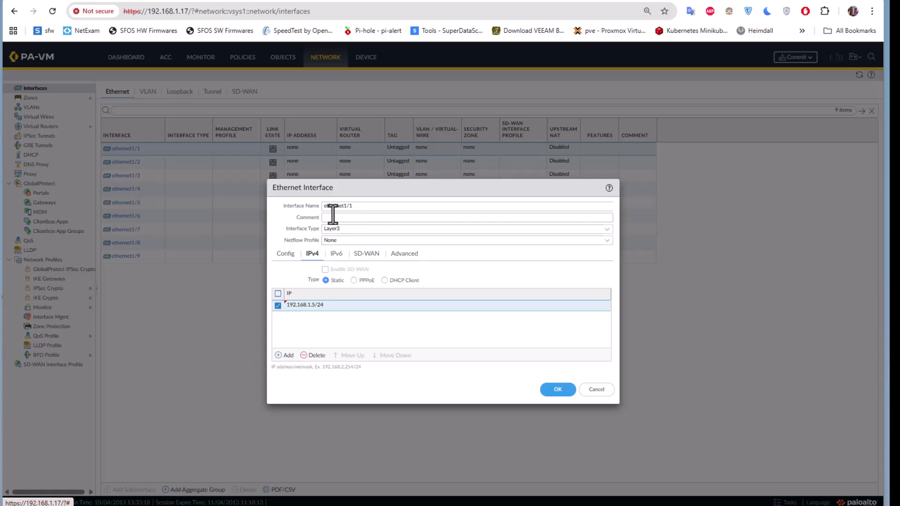
click(555, 395)
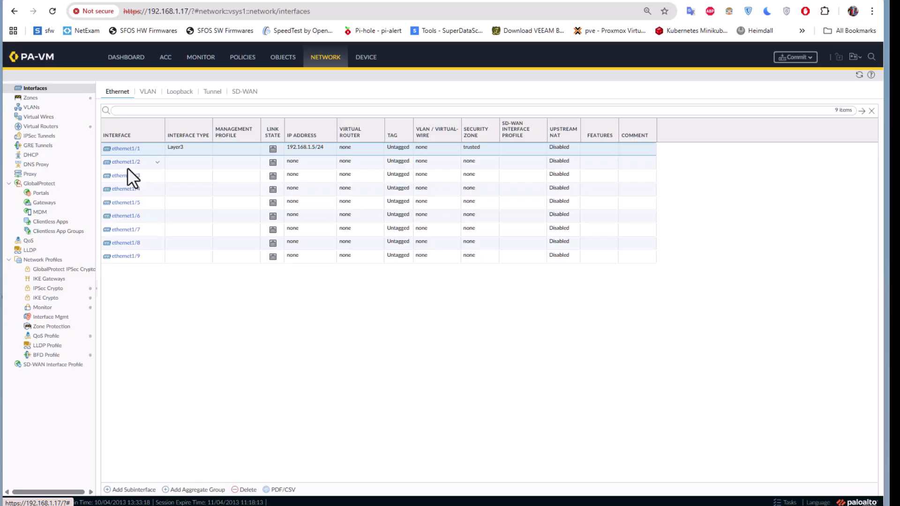
Set ethernet1/2 to Layer3 in the untrusted zone and show its IPv4 settings.
click(127, 166)
click(125, 166)
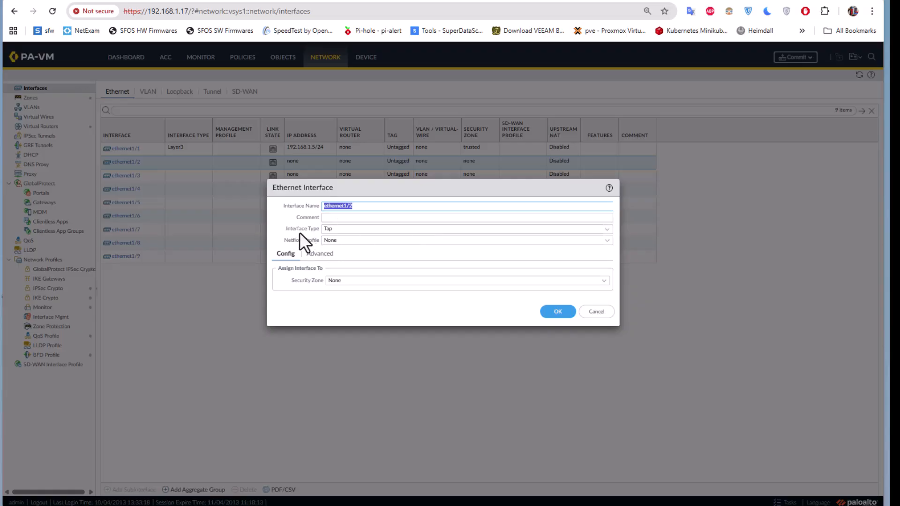
click(607, 230)
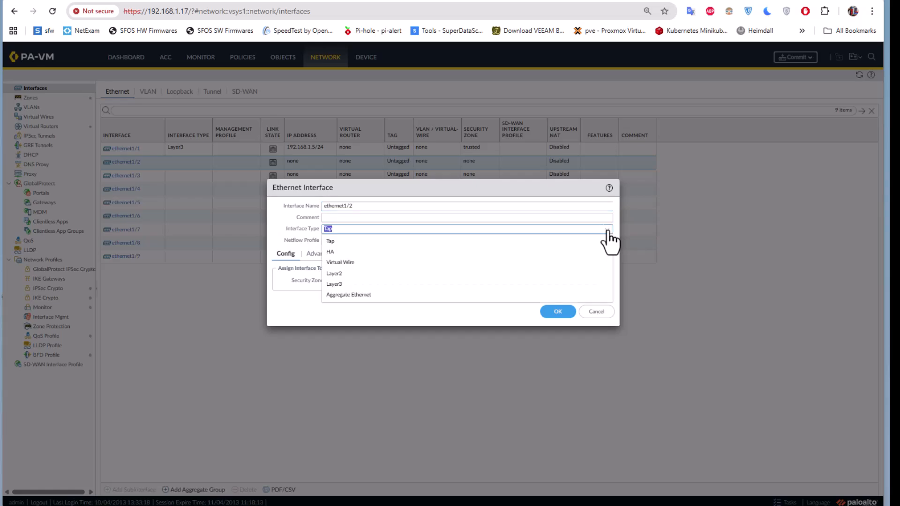
click(333, 283)
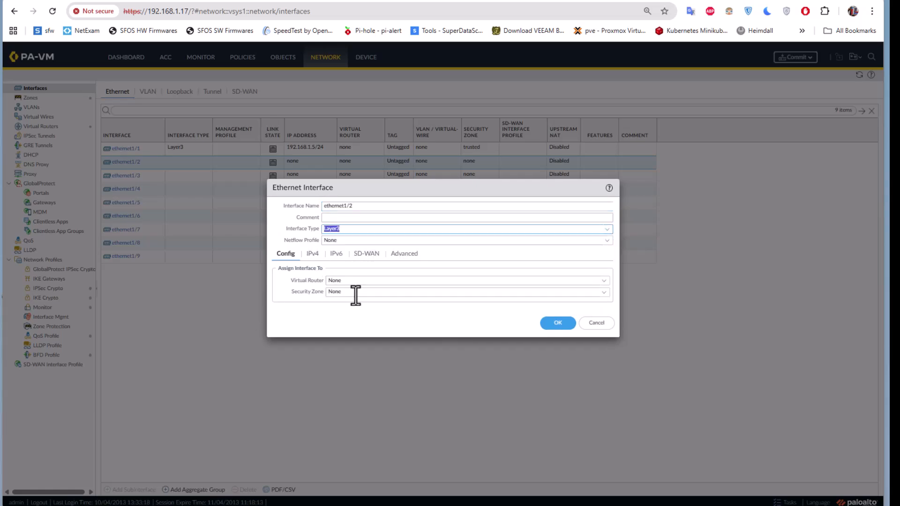
click(602, 293)
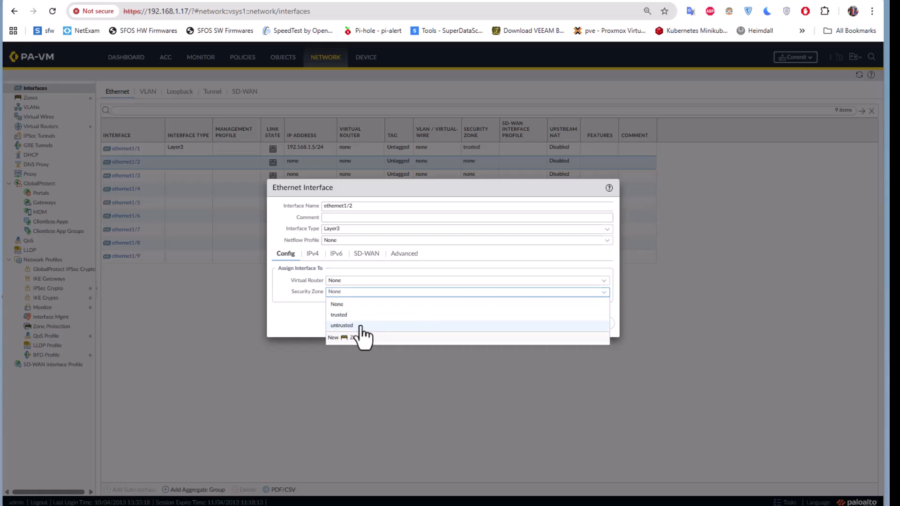
click(364, 326)
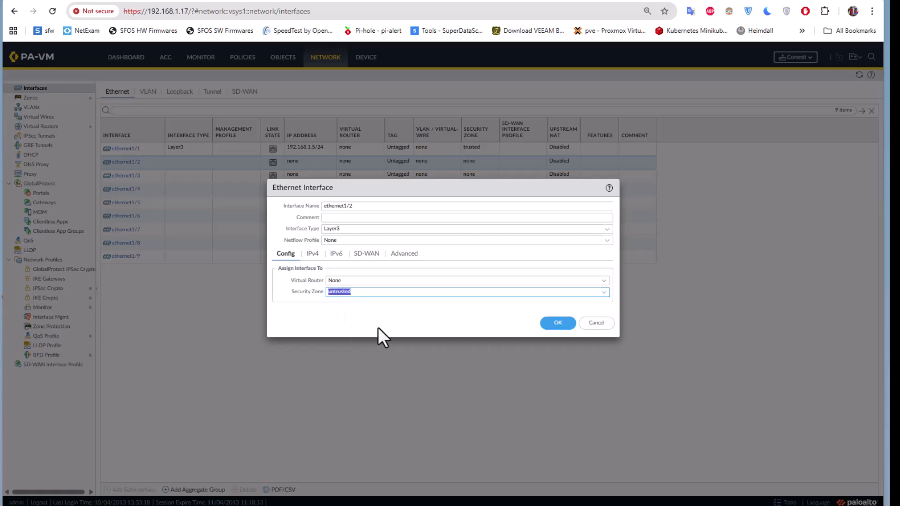
click(312, 255)
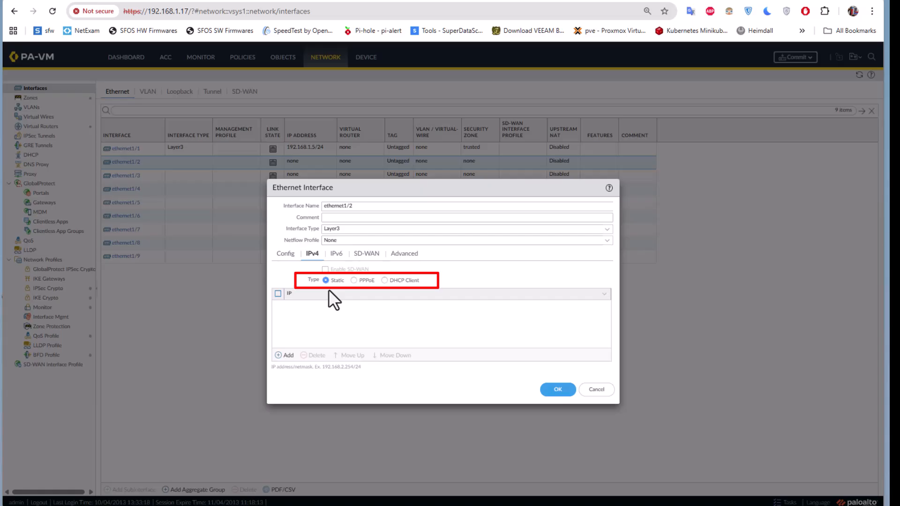
Switch ethernet1/2's IPv4 addressing to PPPoE and enter the PPPoE account username and password.
click(354, 280)
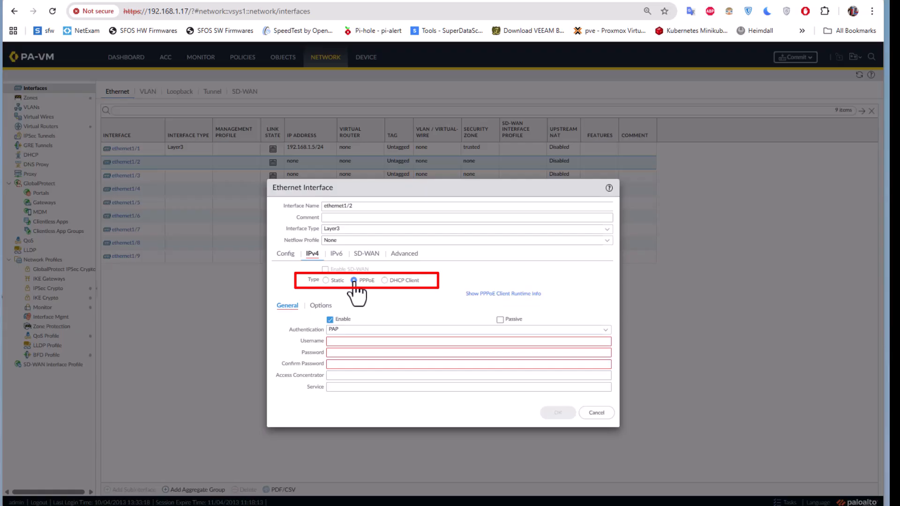
click(340, 342)
text(cac)
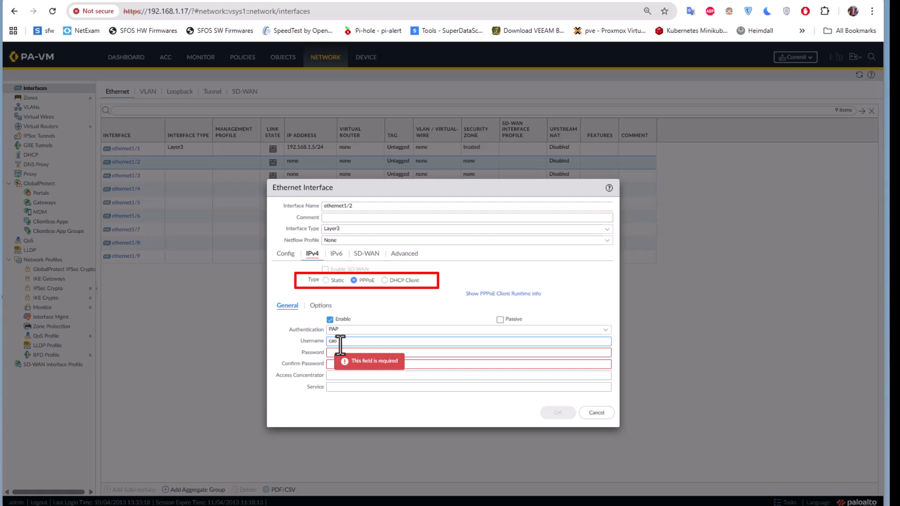
key(BackSpace)
text(i0011)
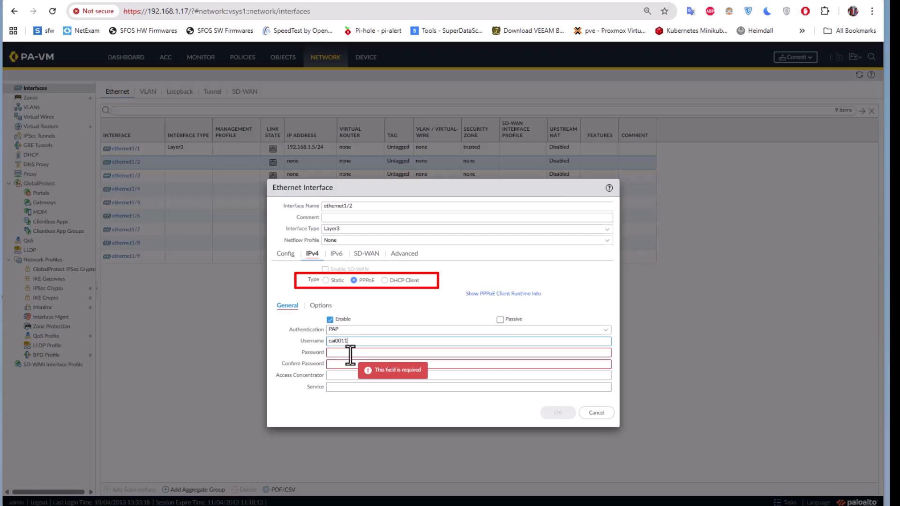
click(355, 353)
text(•••••)
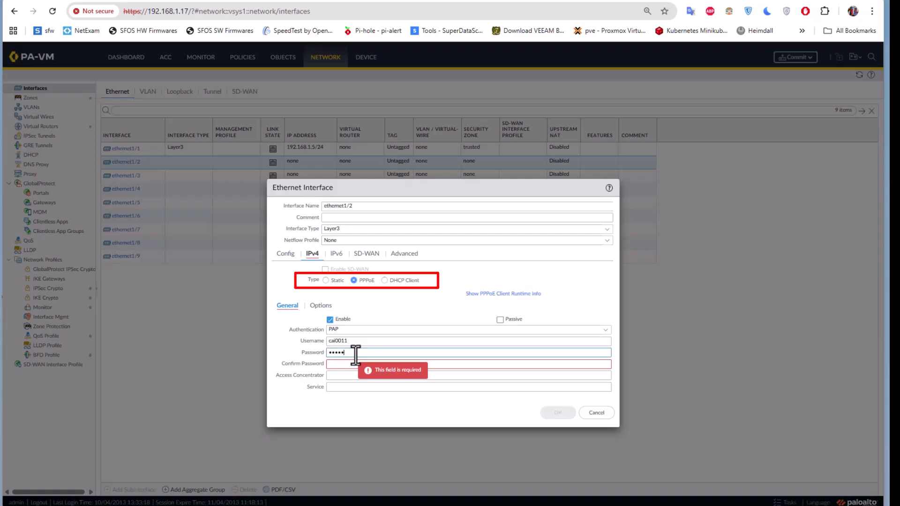
text(••)
click(344, 367)
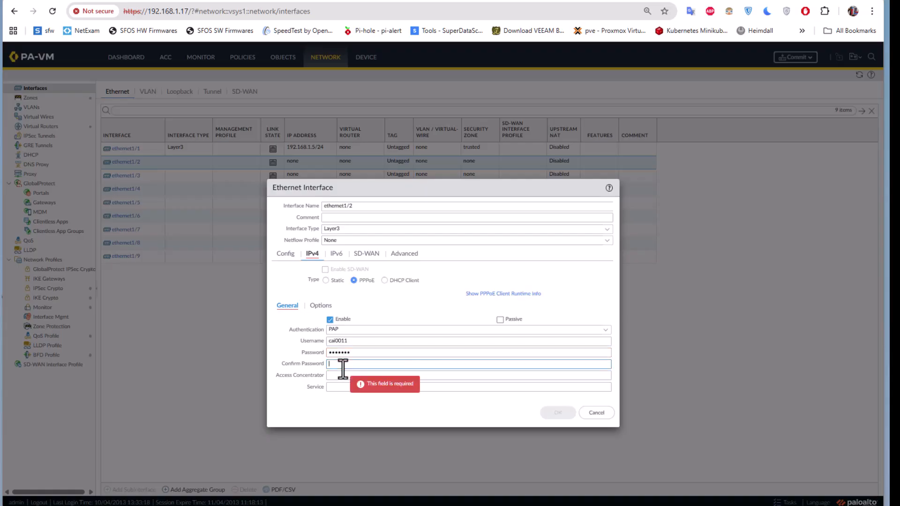
text(•••••••)
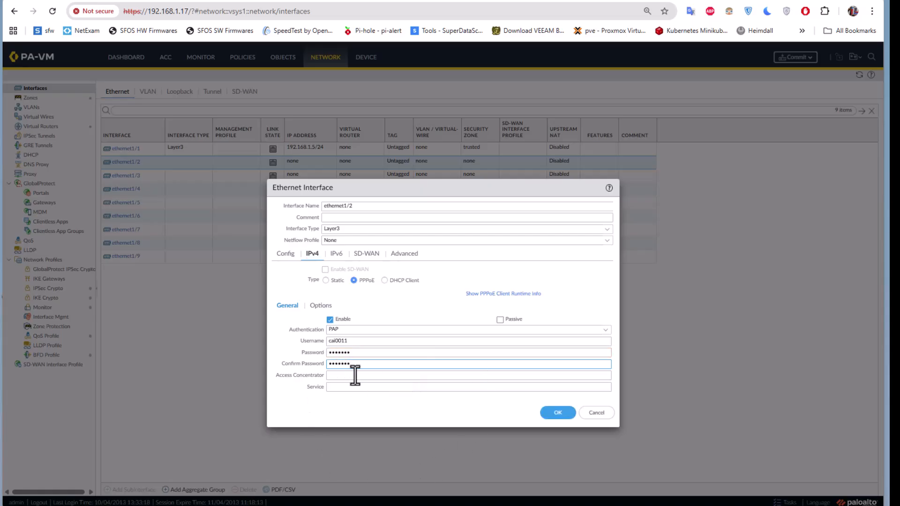
Save ethernet1/2 as a Layer3 Dynamic-PPPoE interface in the untrusted zone.
click(559, 413)
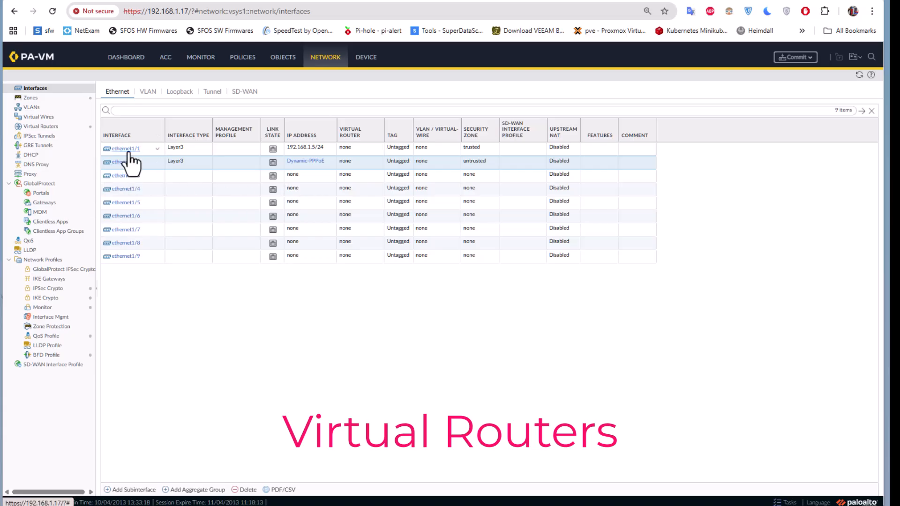
Review the static routes of the default virtual router.
click(33, 128)
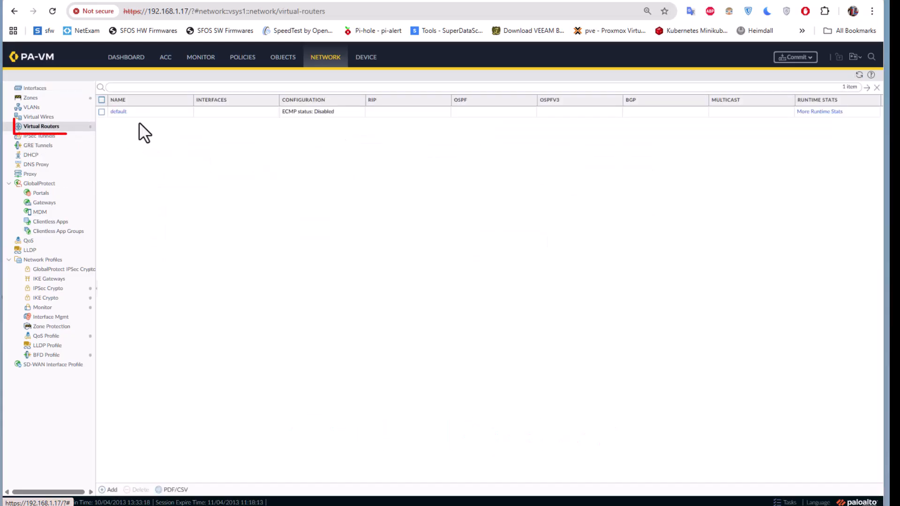
click(117, 113)
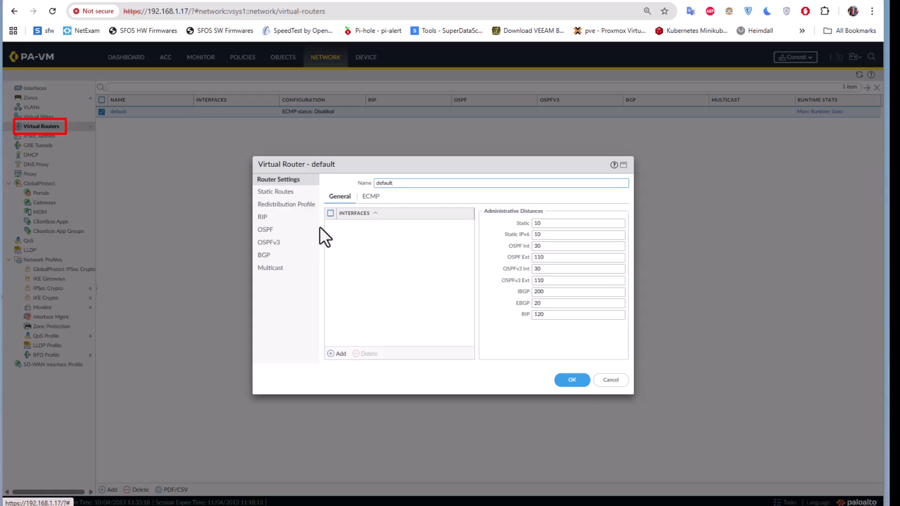
click(280, 193)
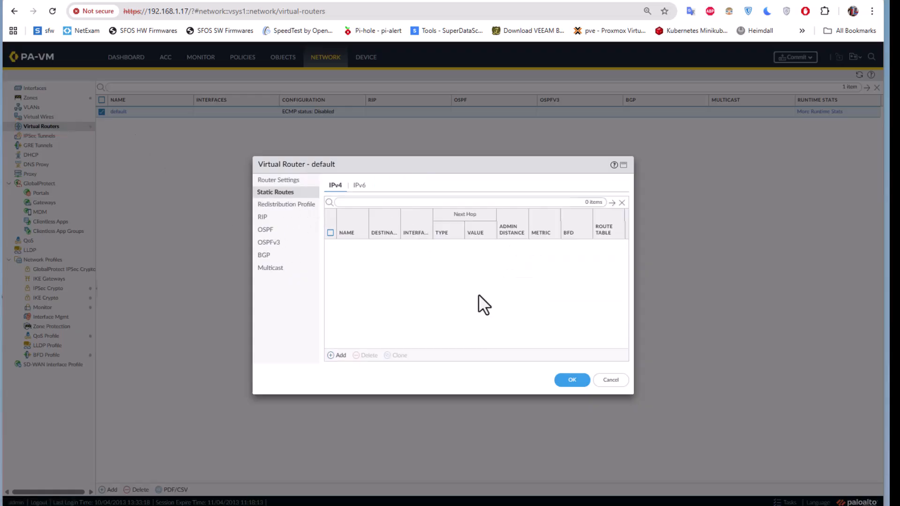
click(570, 380)
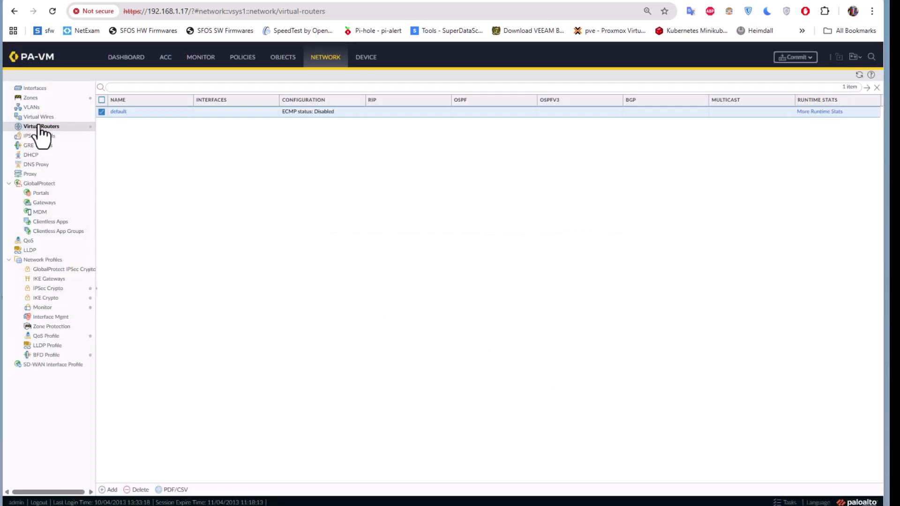
click(35, 89)
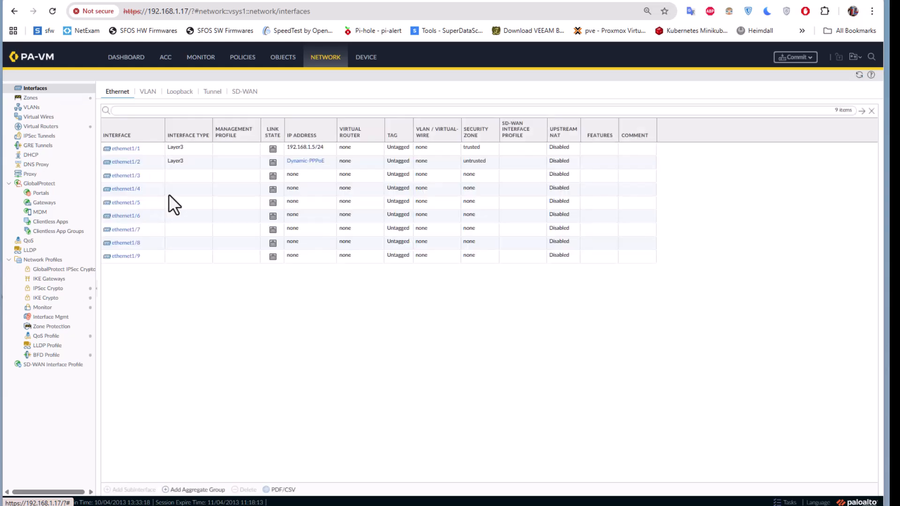
Assign both ethernet1/1 and ethernet1/2 to the default virtual router and save each.
click(123, 149)
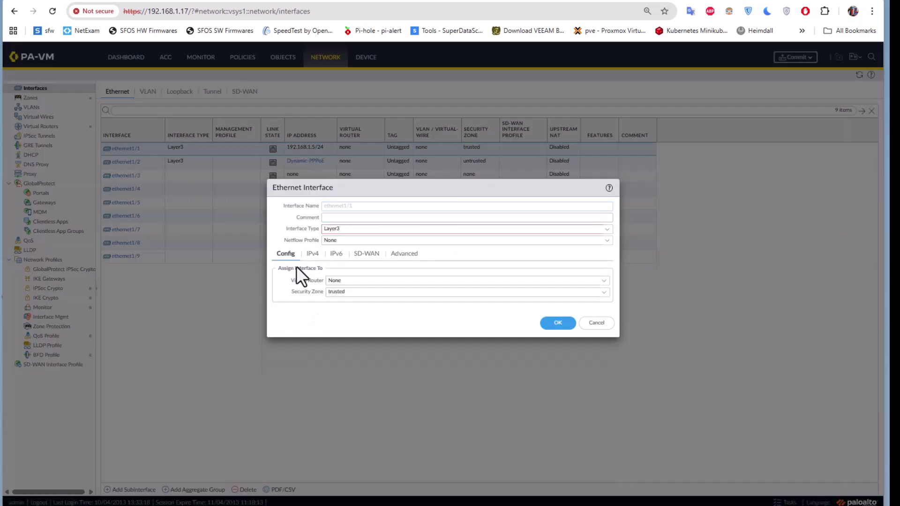
click(603, 281)
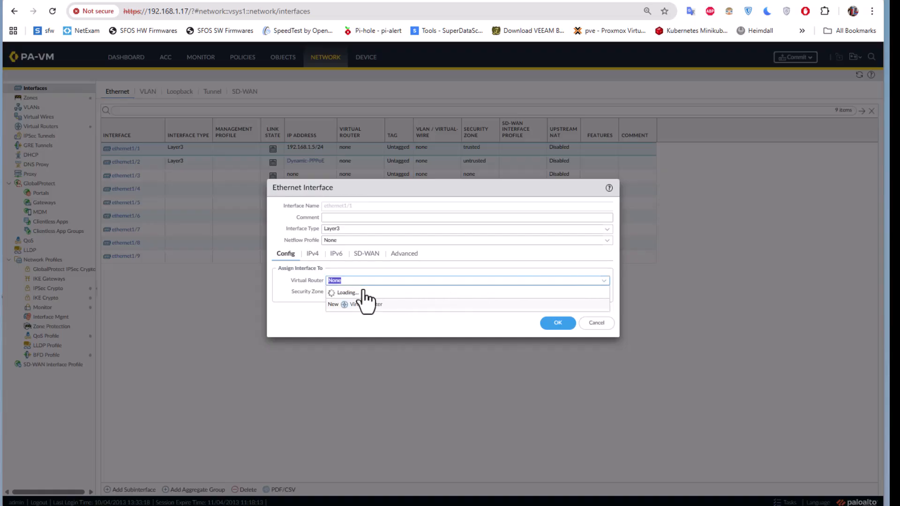
click(346, 305)
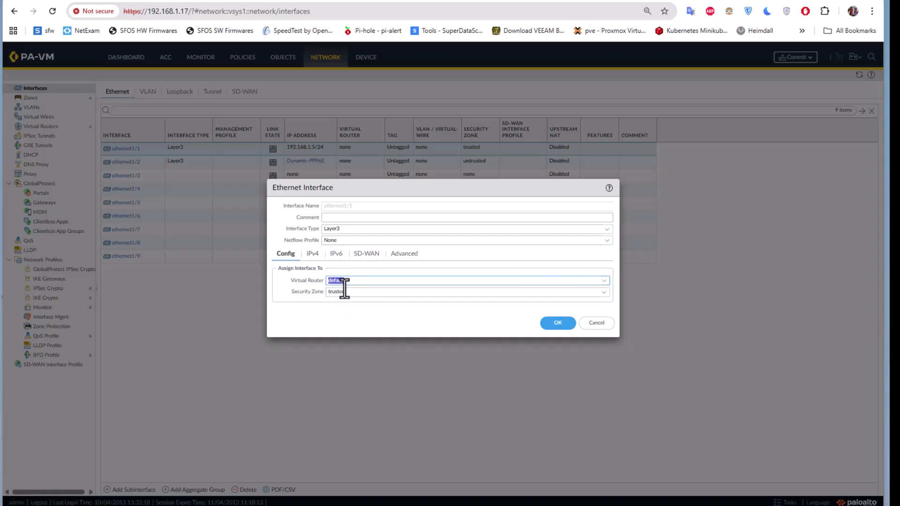
click(557, 324)
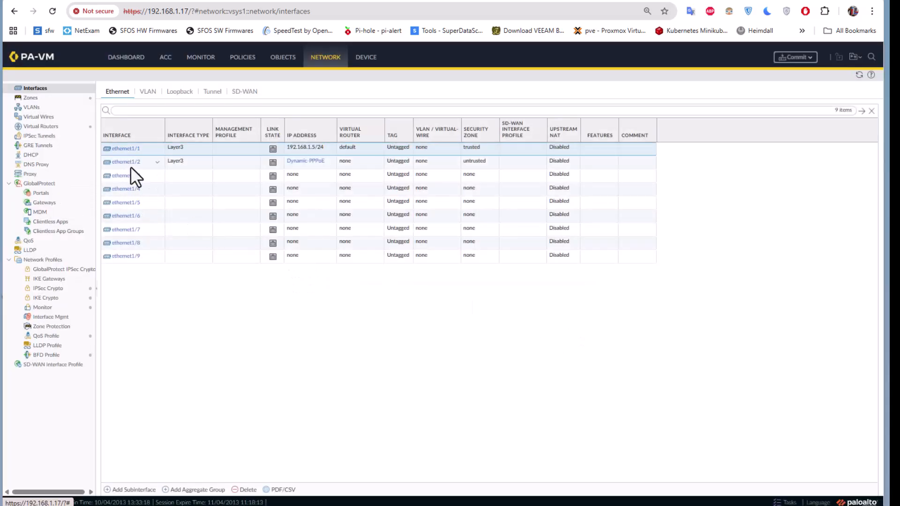
click(125, 162)
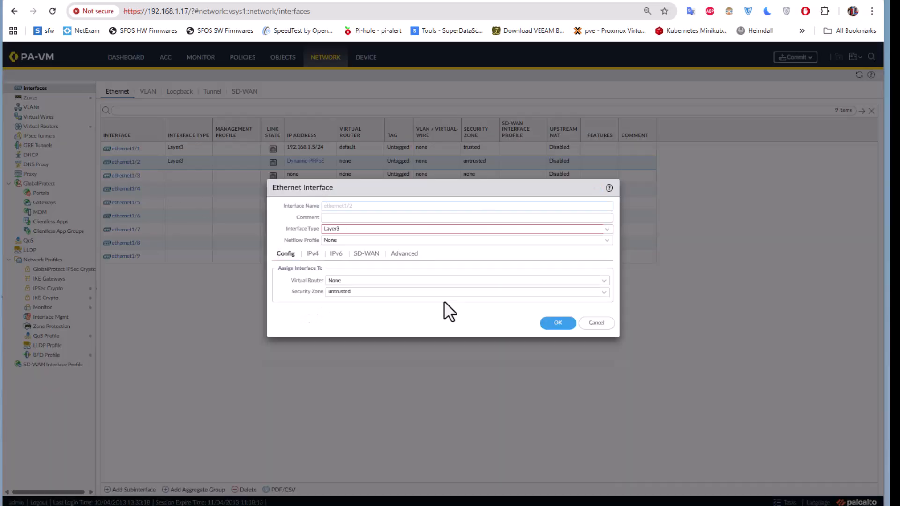
click(604, 281)
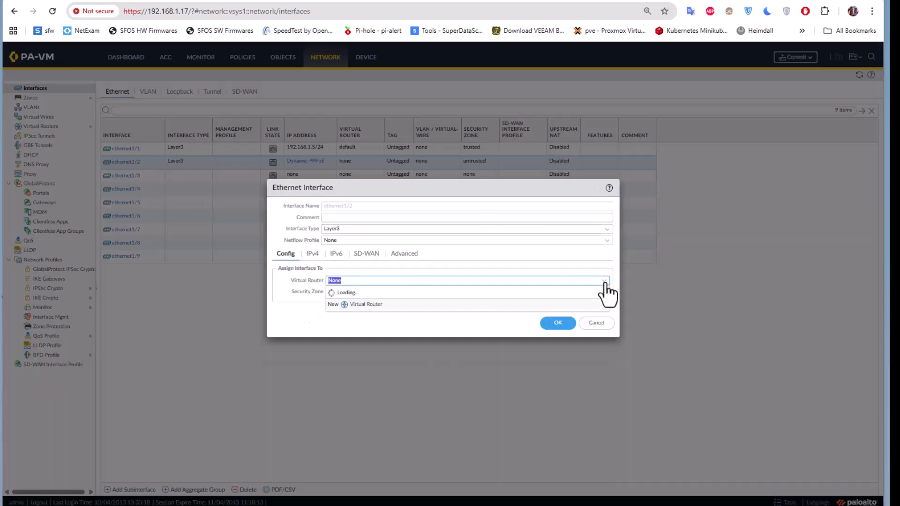
click(340, 304)
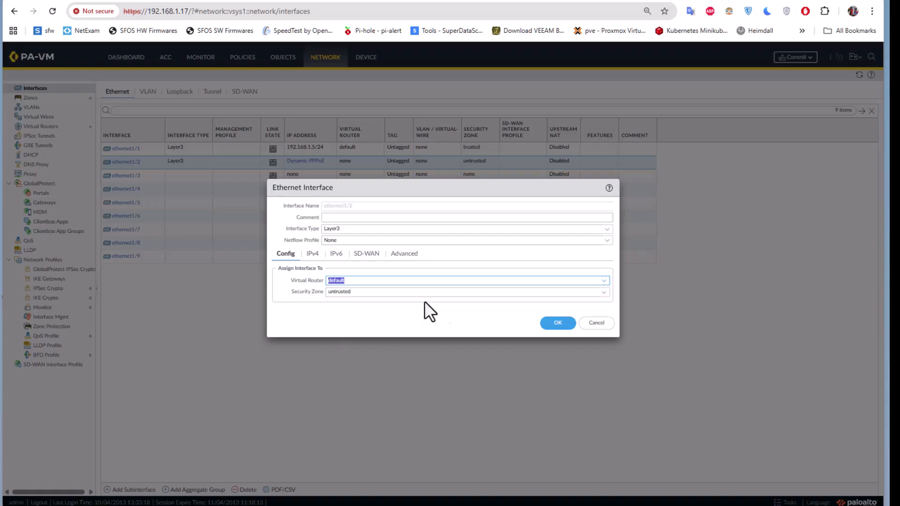
click(558, 324)
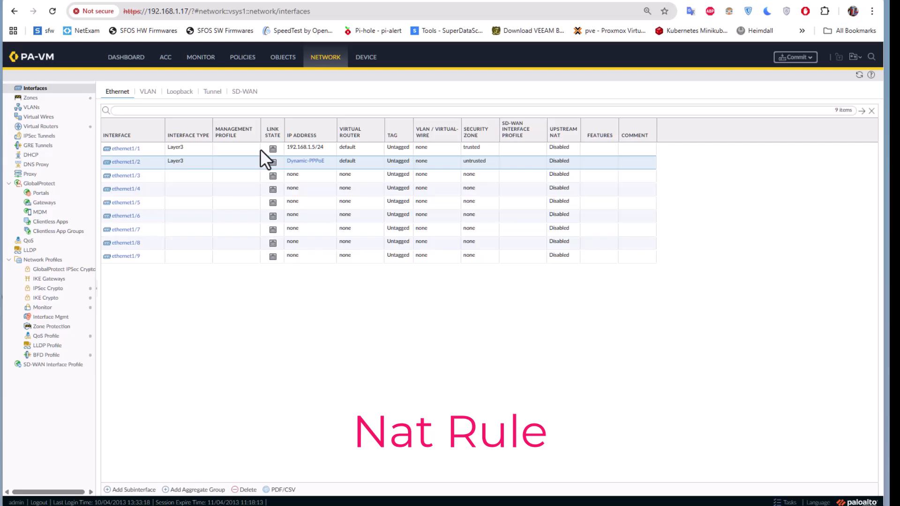
Create a new NAT rule named 'ddfaultsnat'.
click(236, 61)
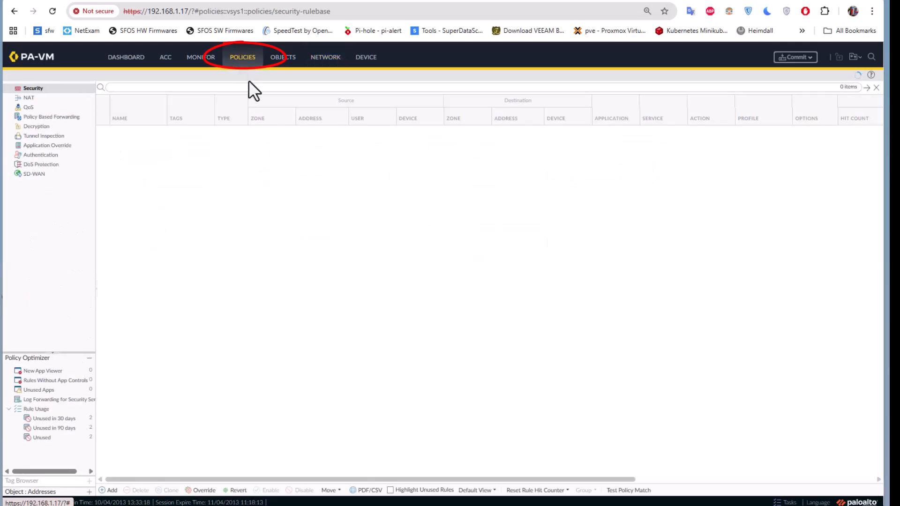
click(27, 98)
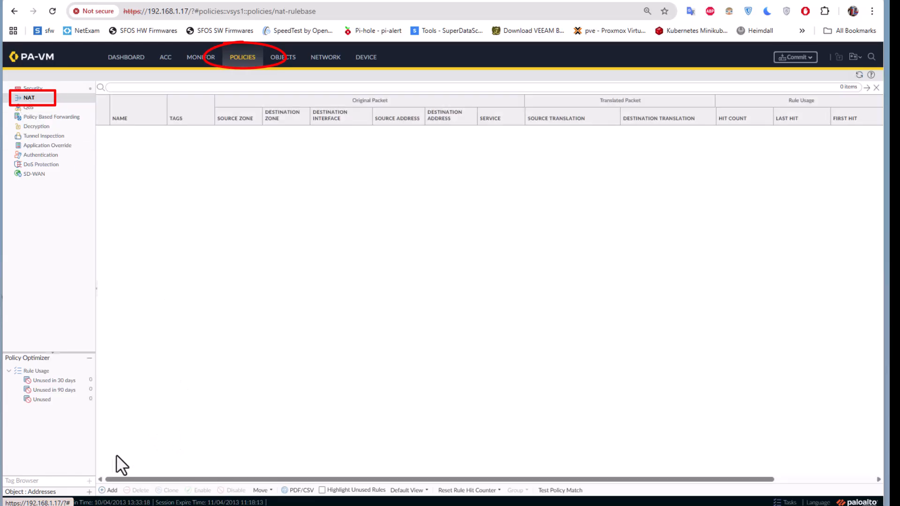
click(104, 491)
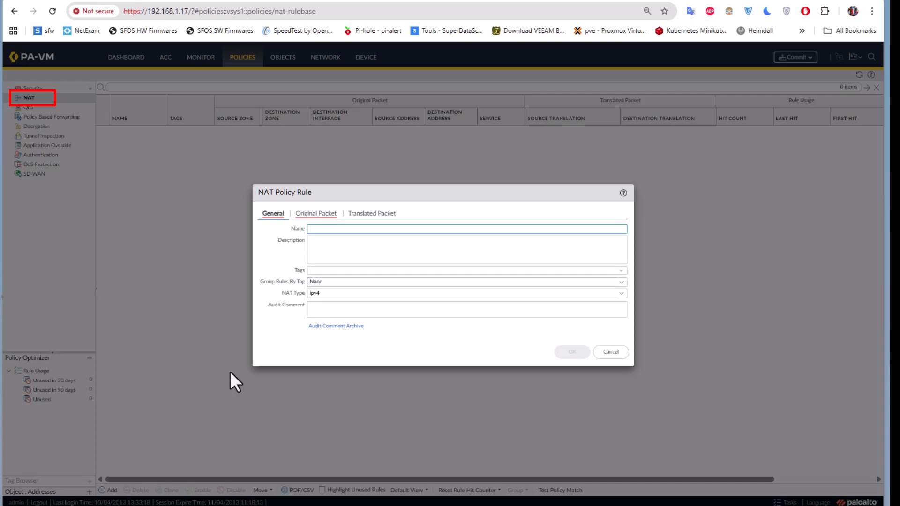
text(dd)
text(fault)
text(s)
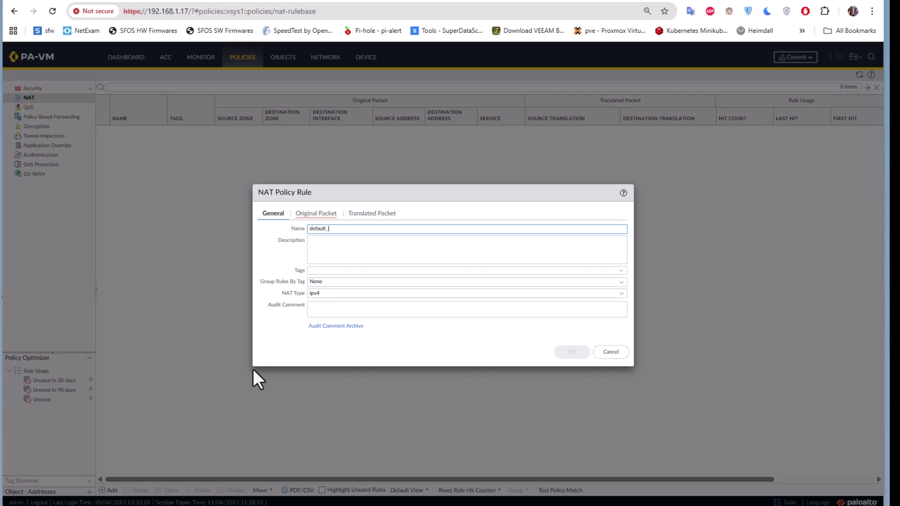
text(nat)
Match original packets from source zone trusted to destination zone untrusted.
click(316, 214)
click(264, 333)
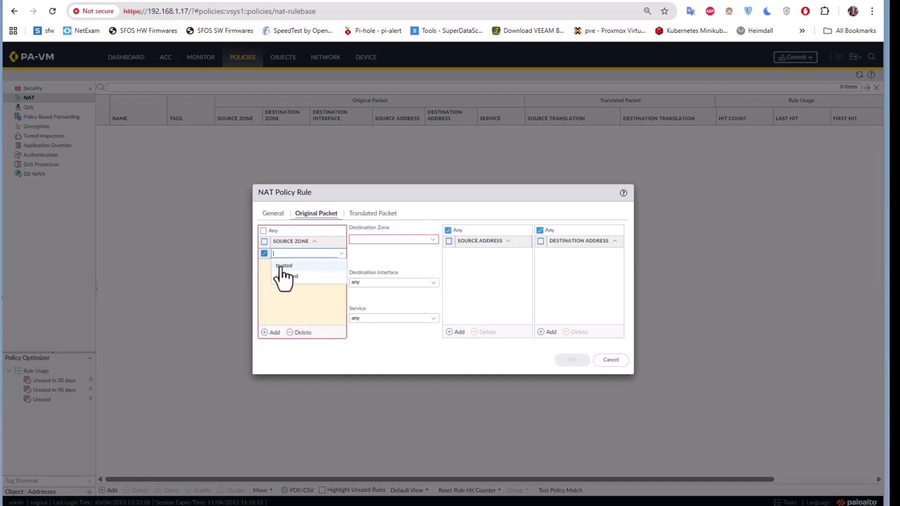
click(281, 265)
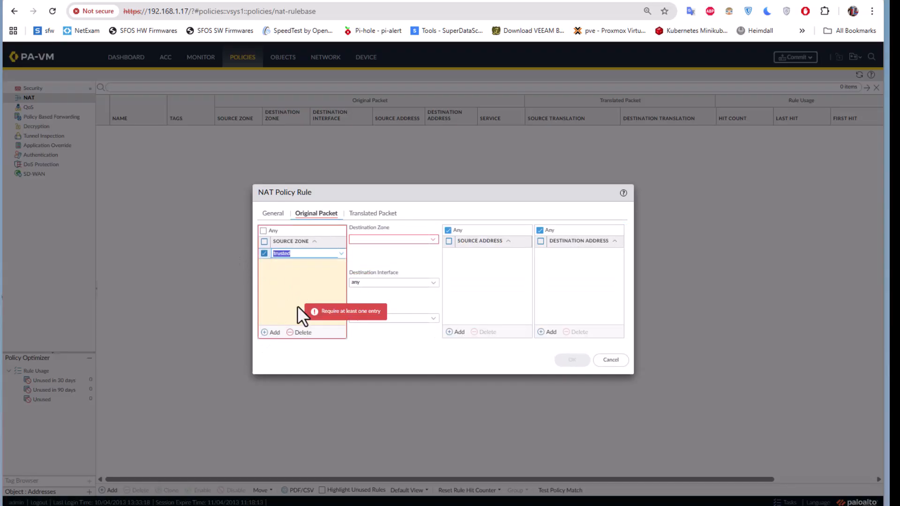
click(433, 241)
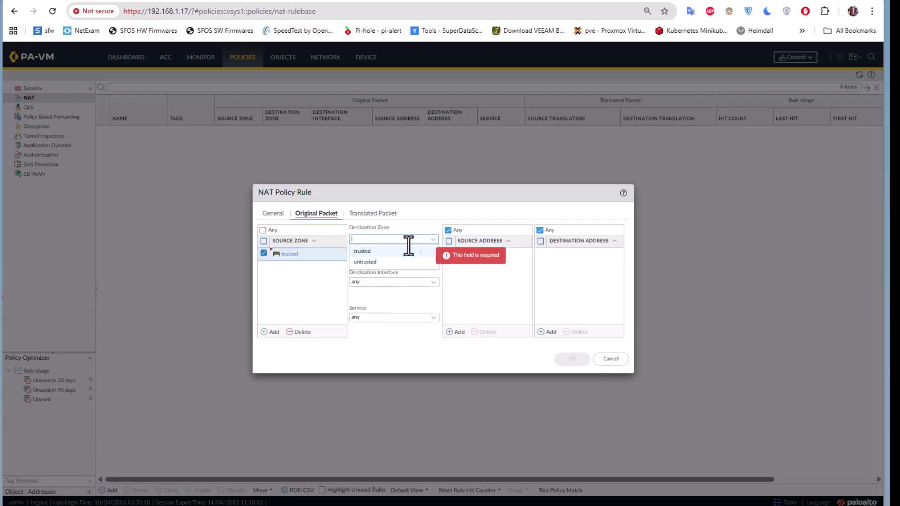
click(372, 262)
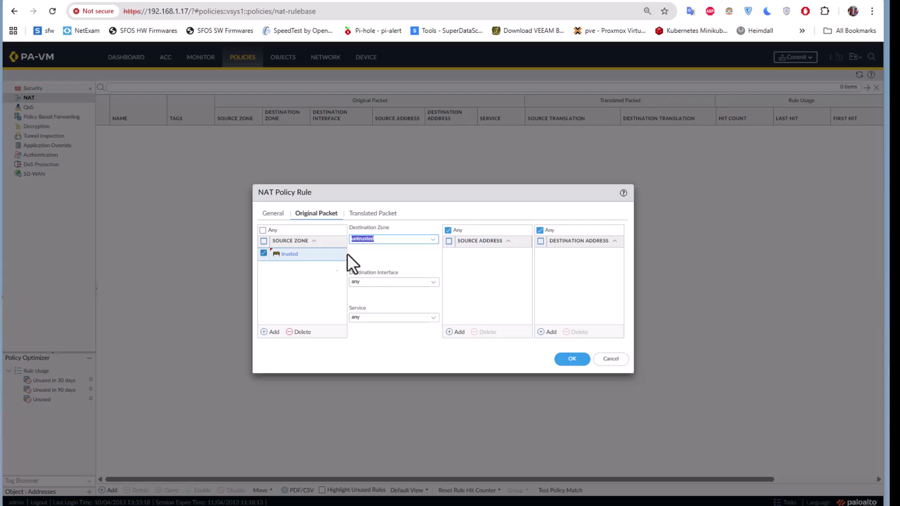
click(386, 216)
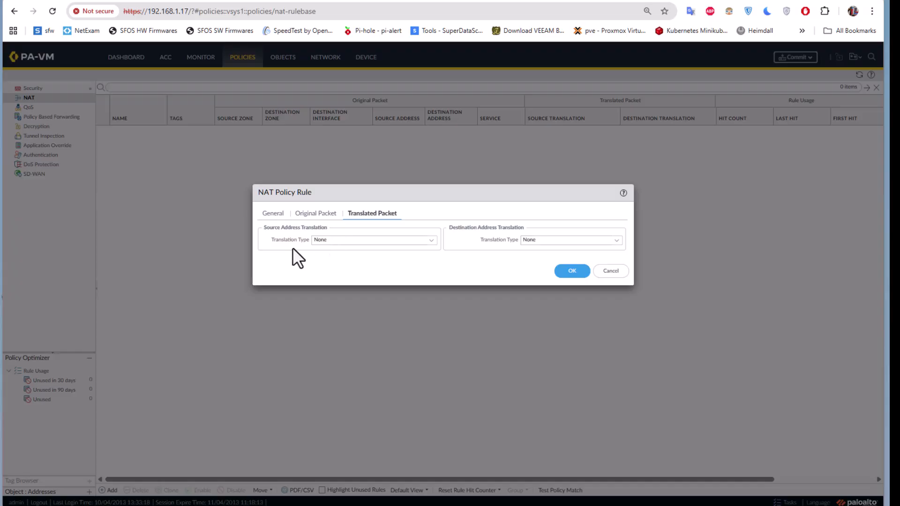
Translate sources with Persistent Dynamic IP And Port to ethernet1/2's interface address, and save the rule.
click(430, 240)
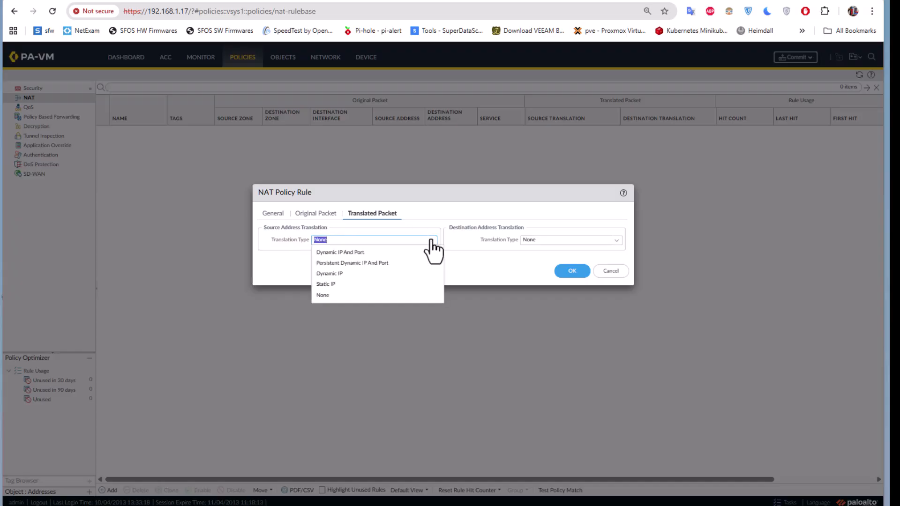
click(361, 265)
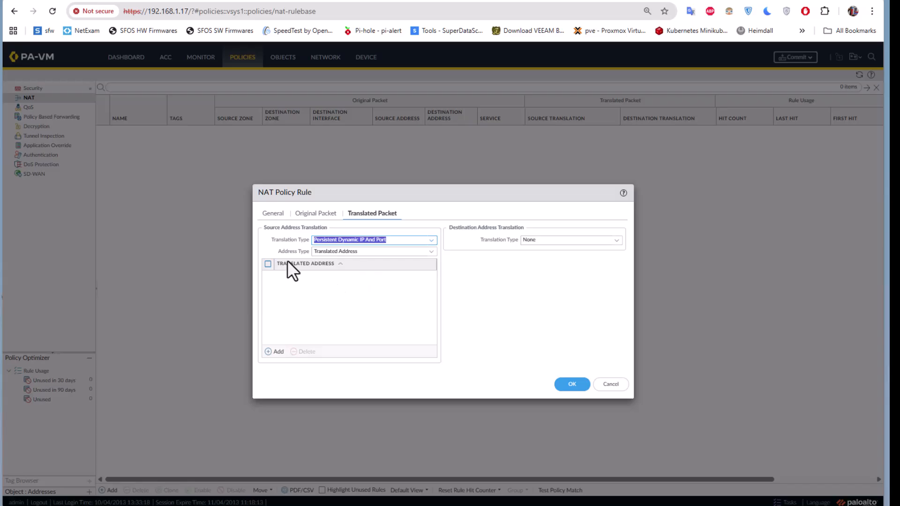
click(429, 252)
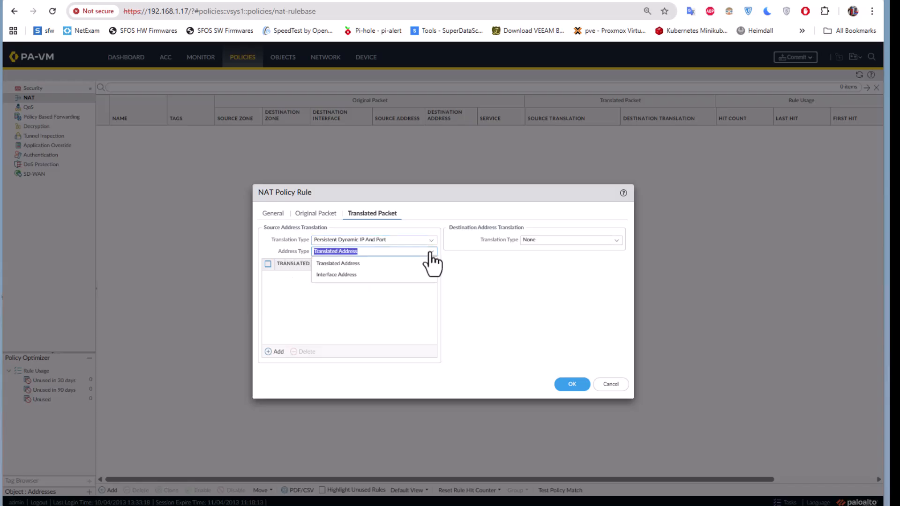
click(346, 275)
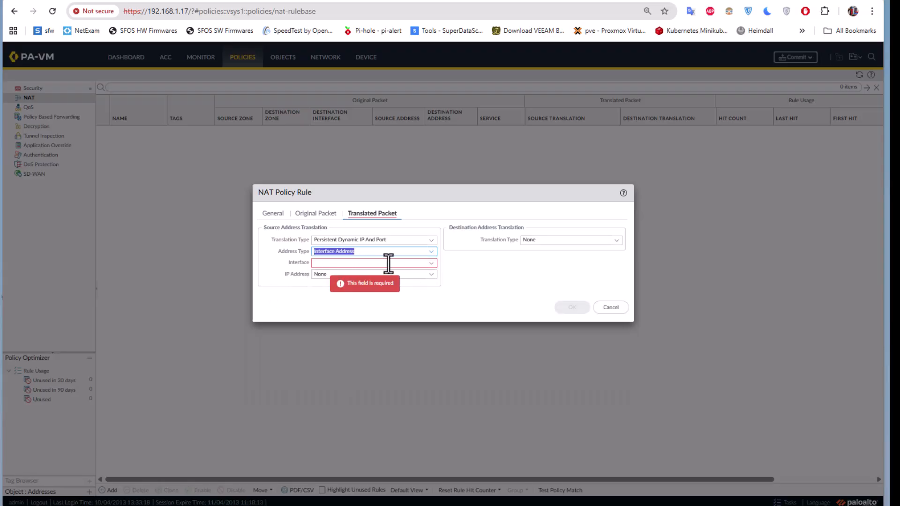
click(429, 263)
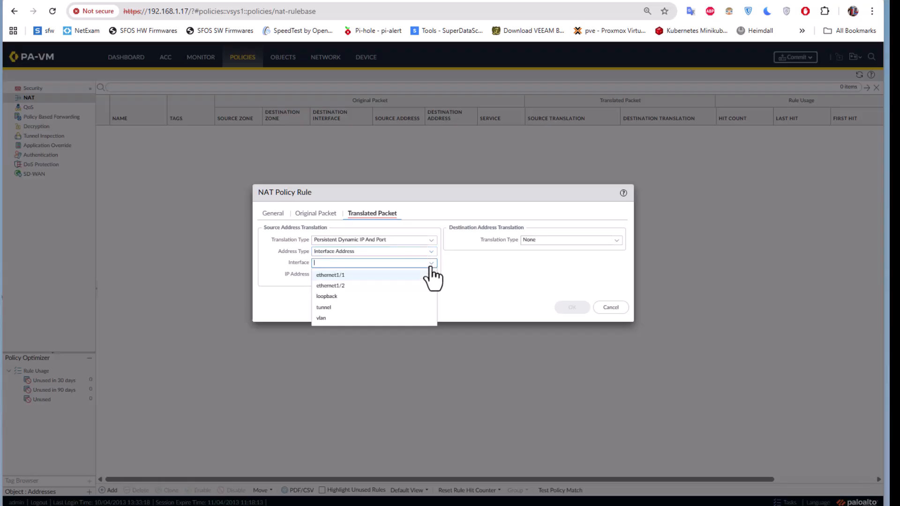
click(341, 287)
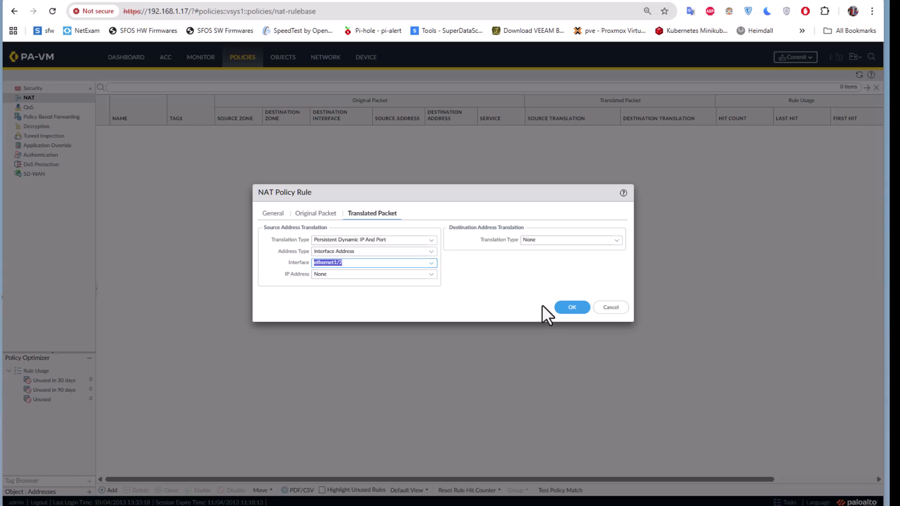
click(573, 310)
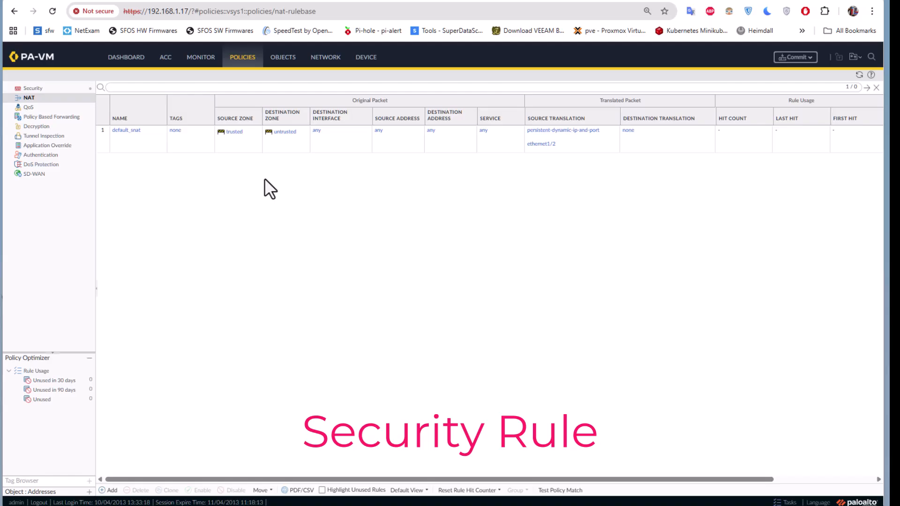
Switch to the Security rulebase and add a new security policy rule.
click(40, 89)
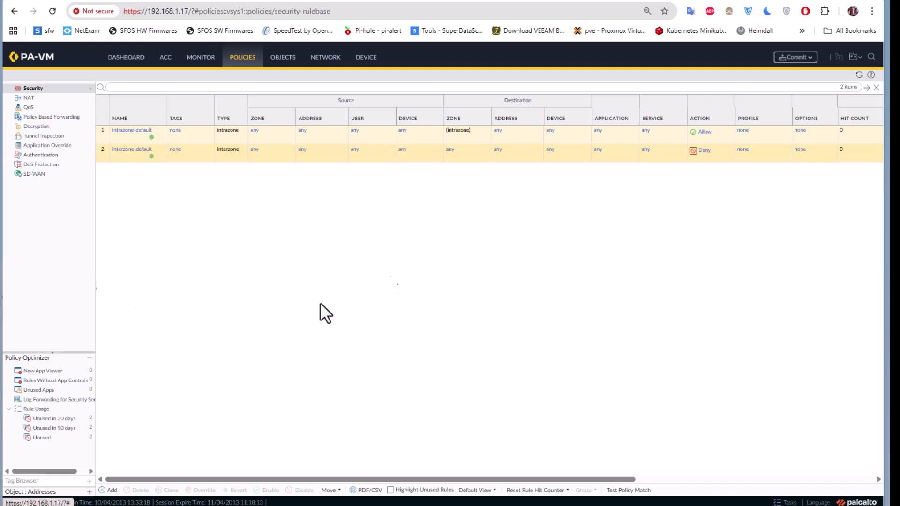
click(104, 493)
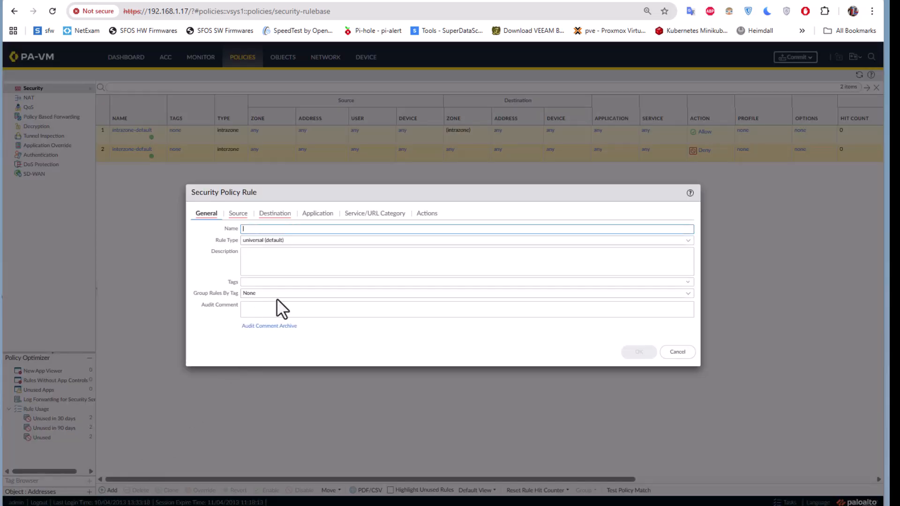
Name the rule 'internet_access' with source zone trusted and destination zone untrusted.
text(internet_access)
click(236, 214)
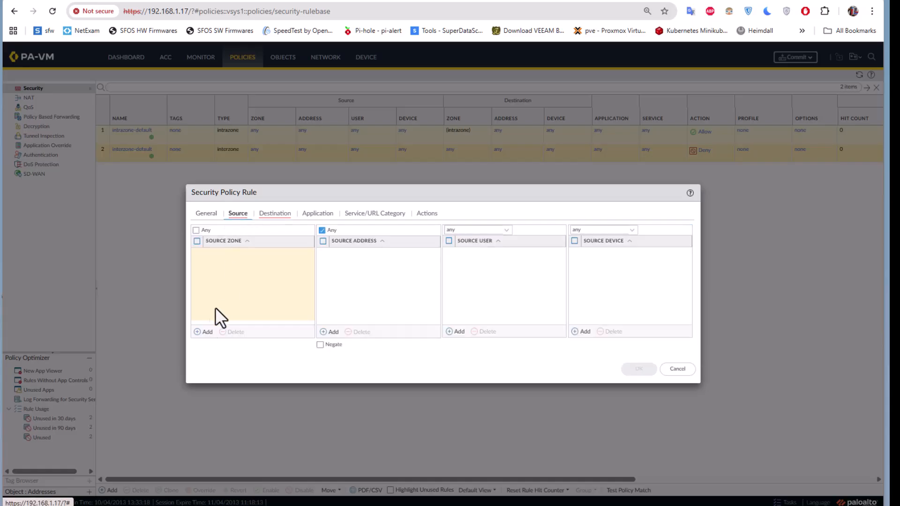
click(205, 333)
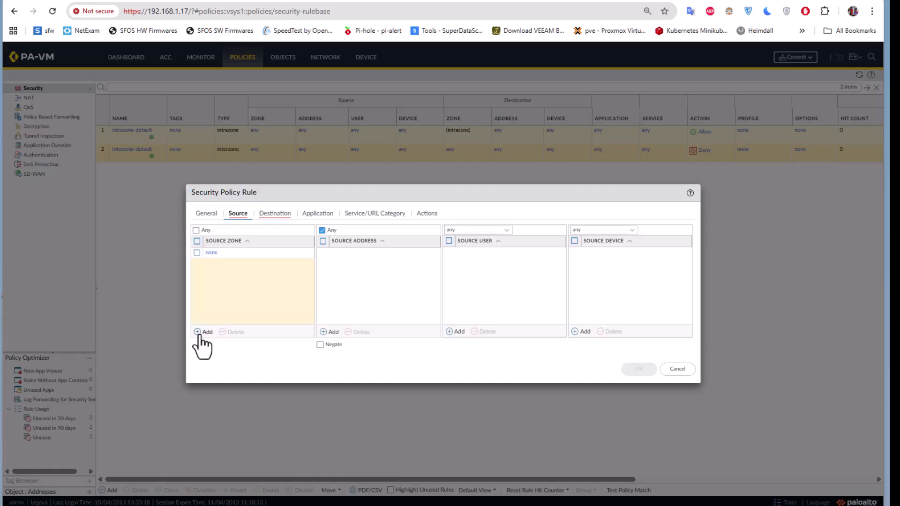
click(225, 266)
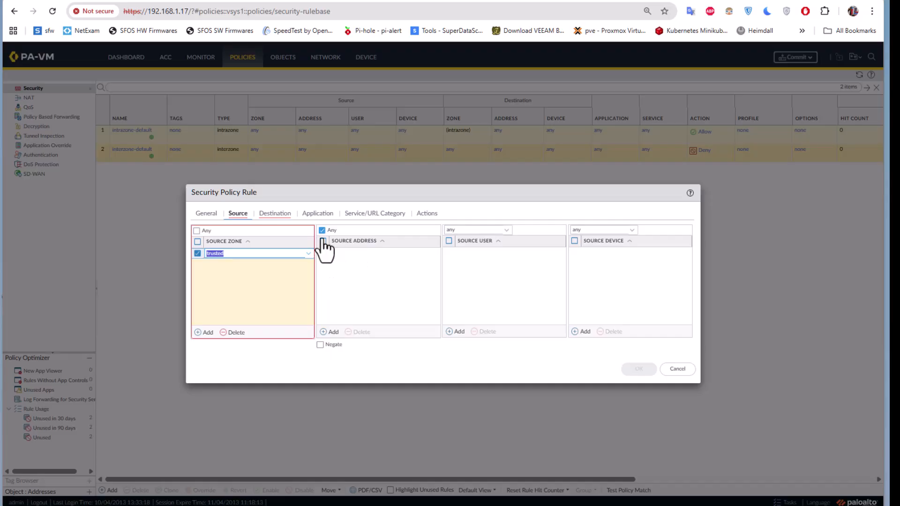
click(274, 214)
click(202, 331)
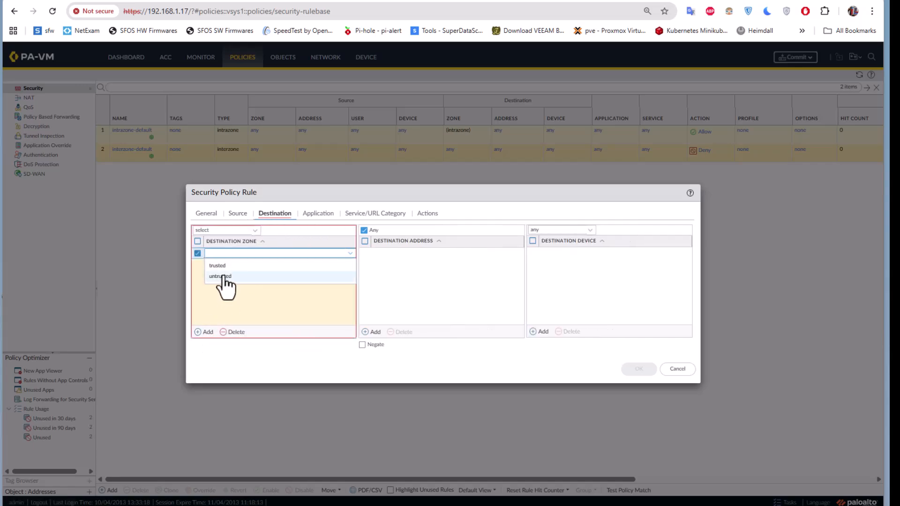
click(221, 276)
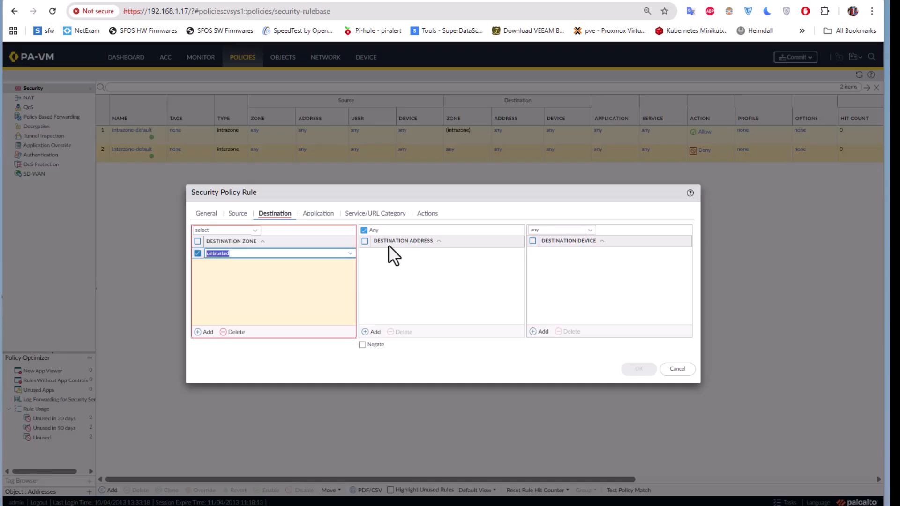
click(324, 214)
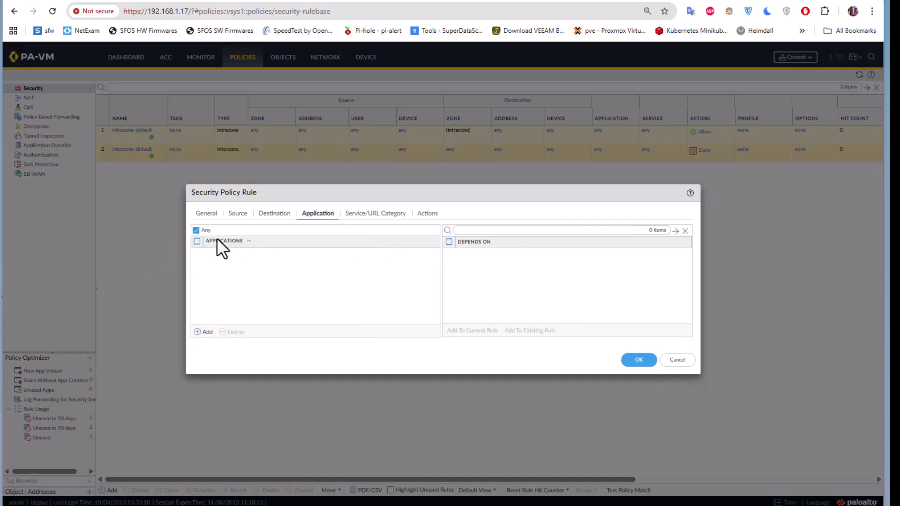
click(370, 214)
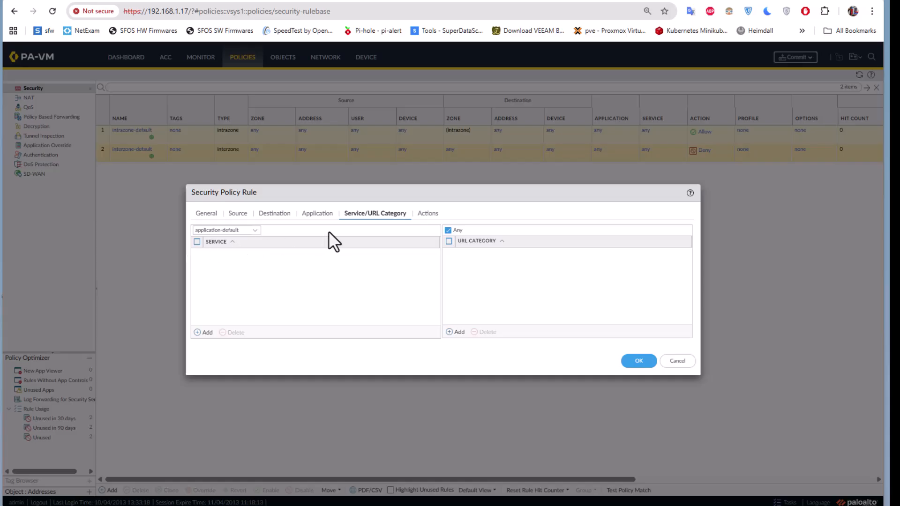
click(252, 231)
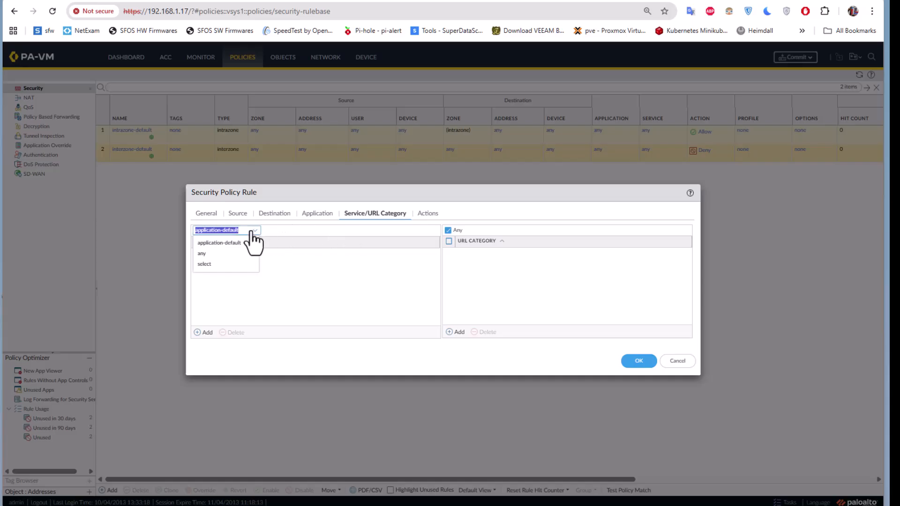
click(202, 254)
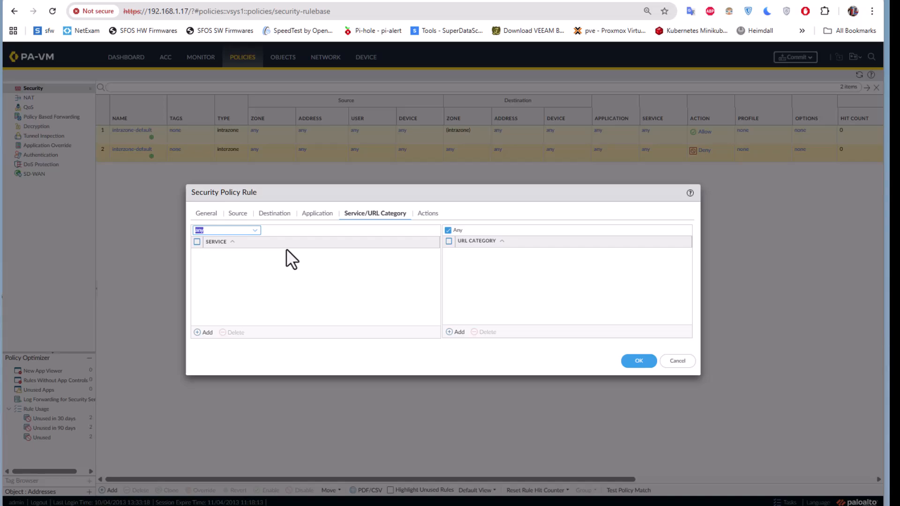
click(428, 214)
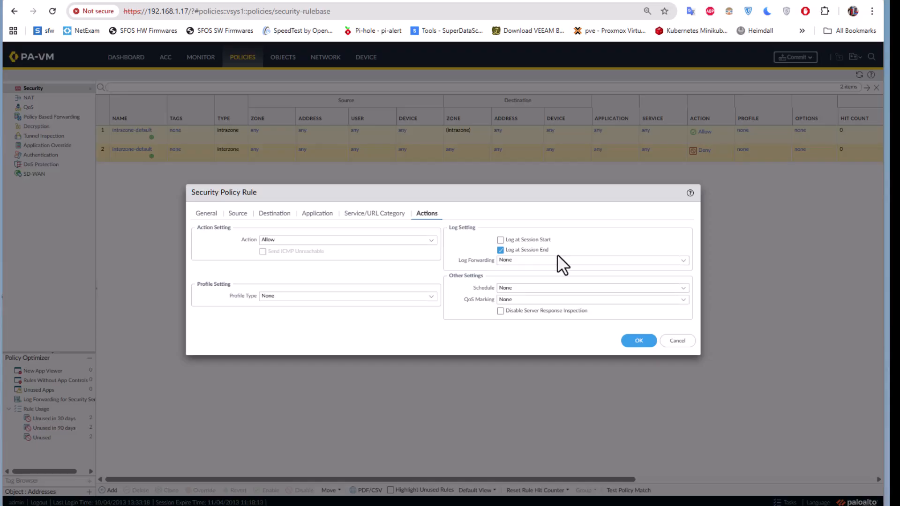
click(635, 345)
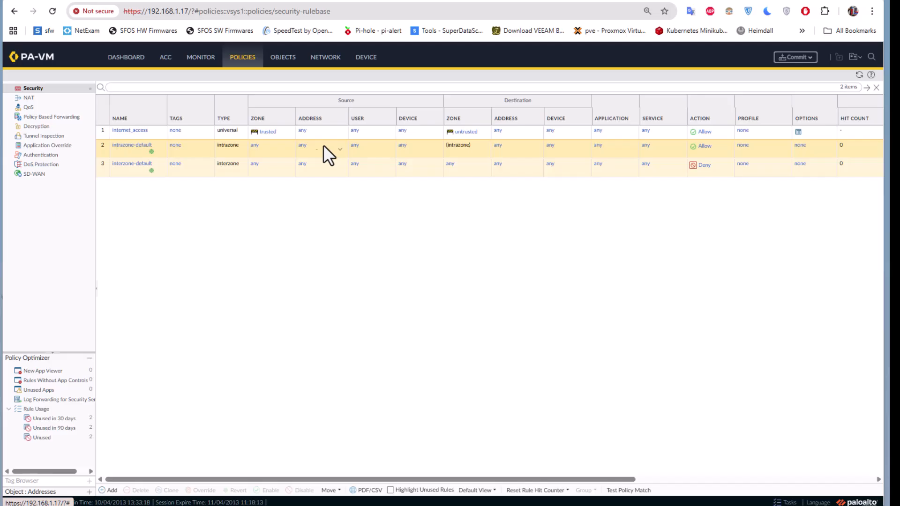
Commit all pending changes to the firewall and bring up the Tasks list.
click(796, 58)
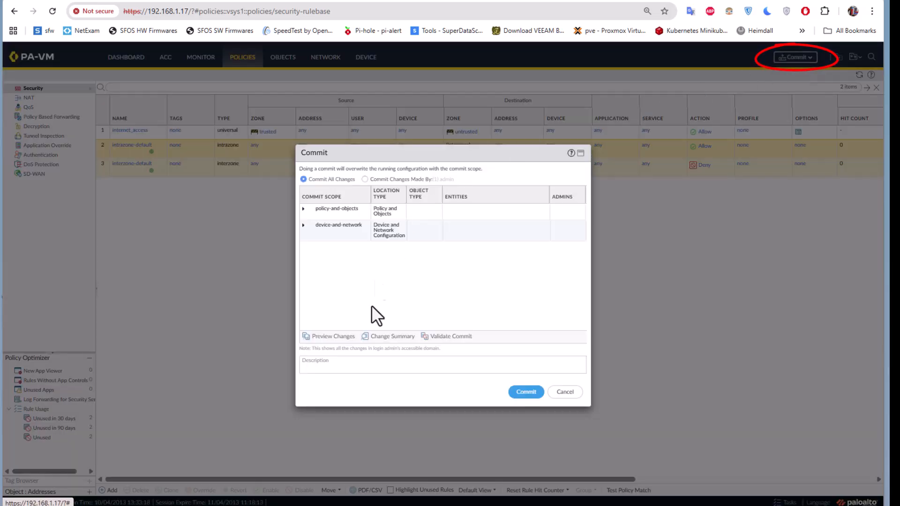
click(527, 394)
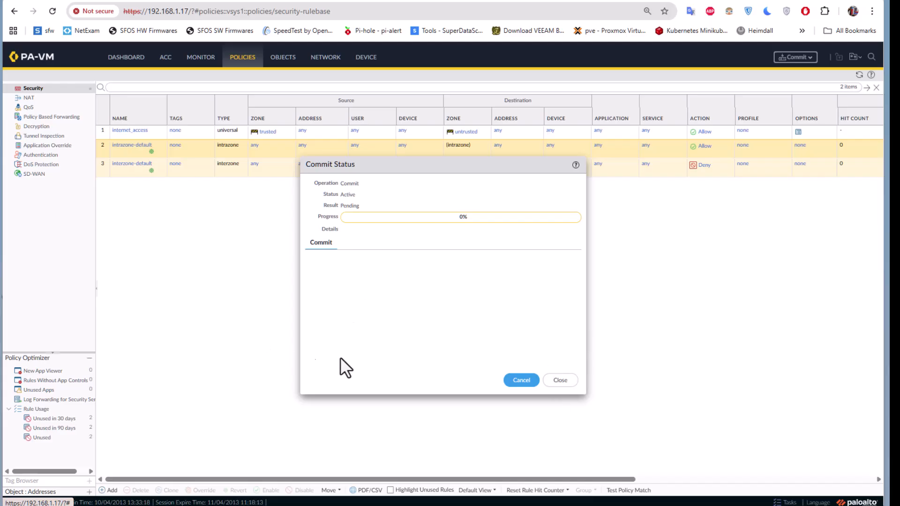
click(560, 380)
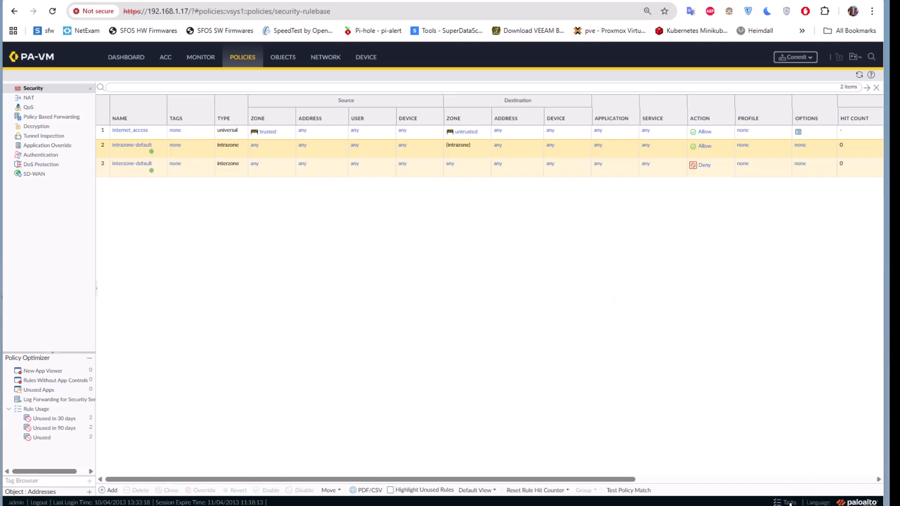
click(790, 504)
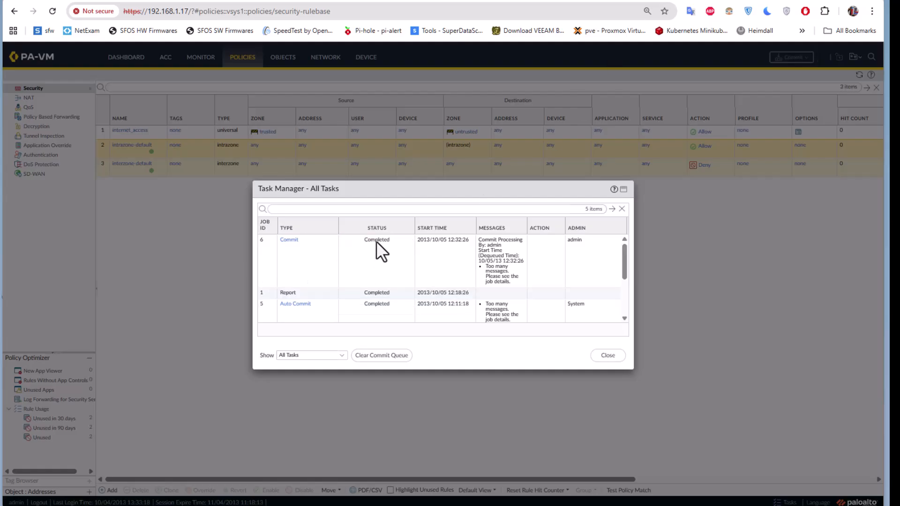
Check commit job 6's details, close the task windows, and go to the Device area.
click(288, 240)
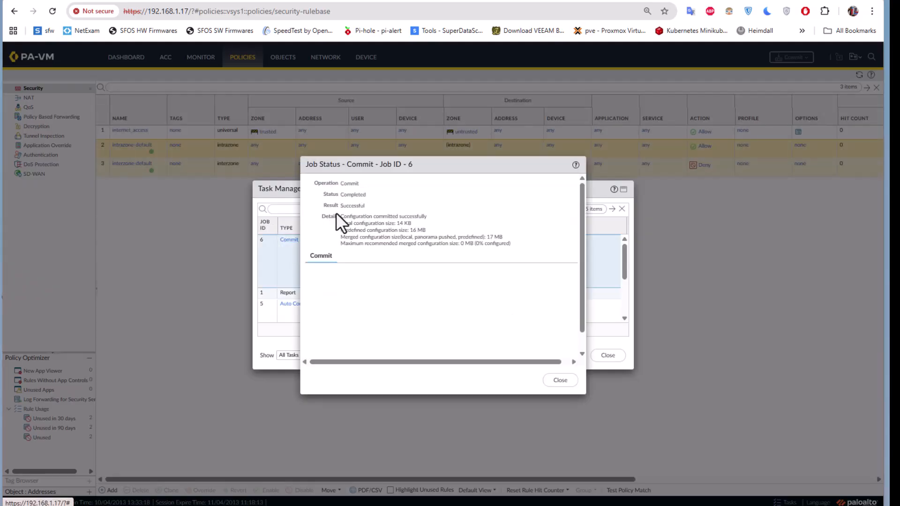
click(558, 380)
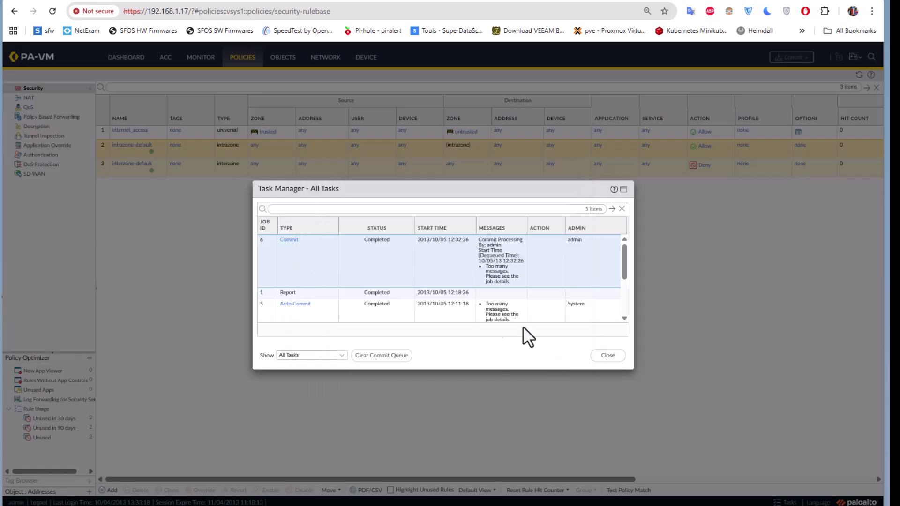
click(608, 356)
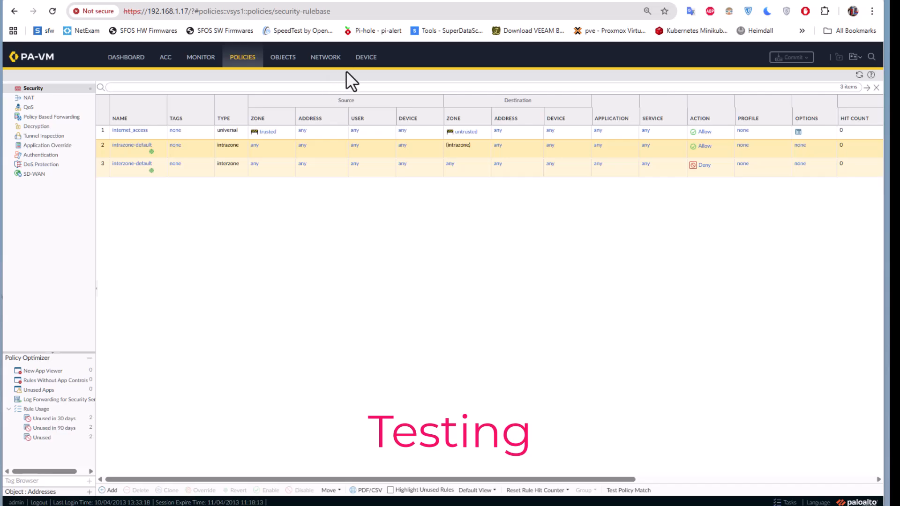
click(366, 58)
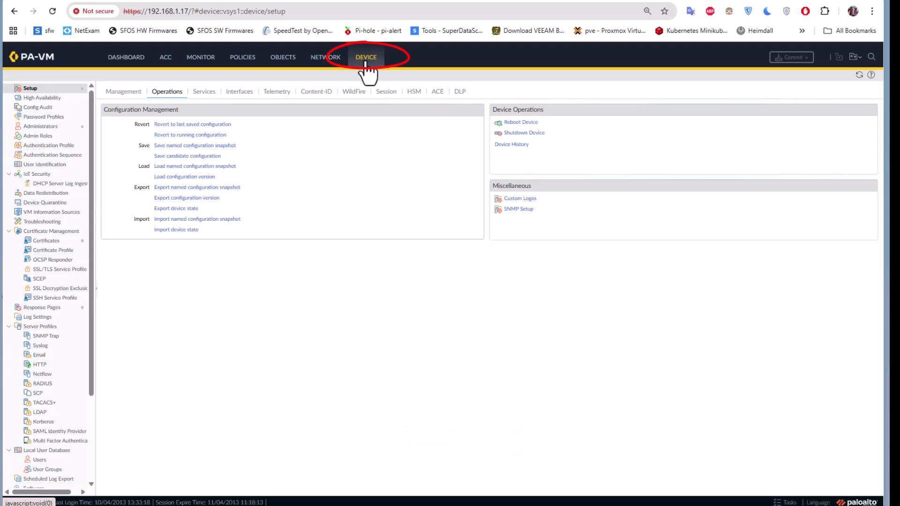
Run a Ping test to 8.8.8.8 from Troubleshooting and view its full output.
click(52, 224)
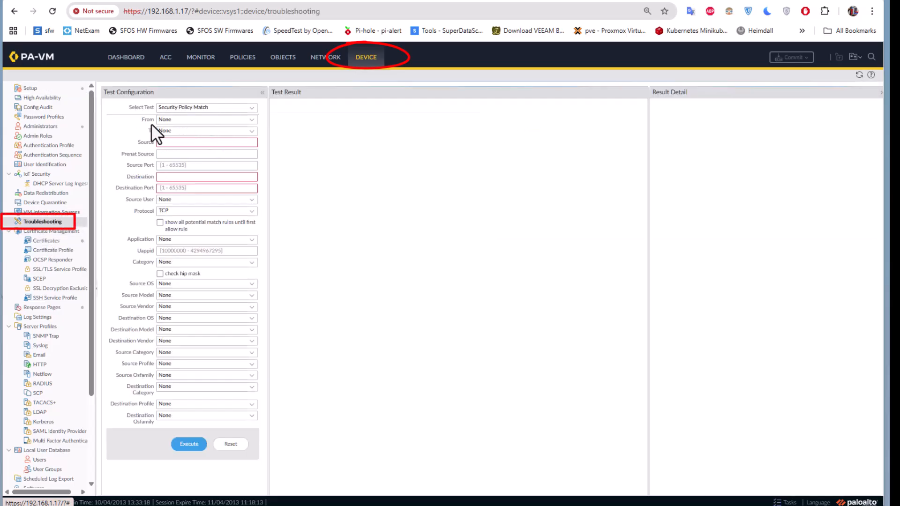
click(246, 109)
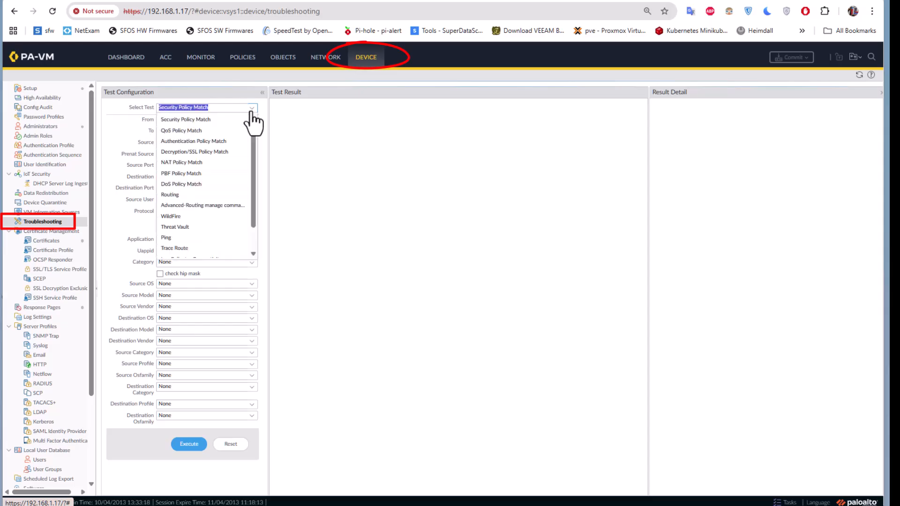
click(177, 239)
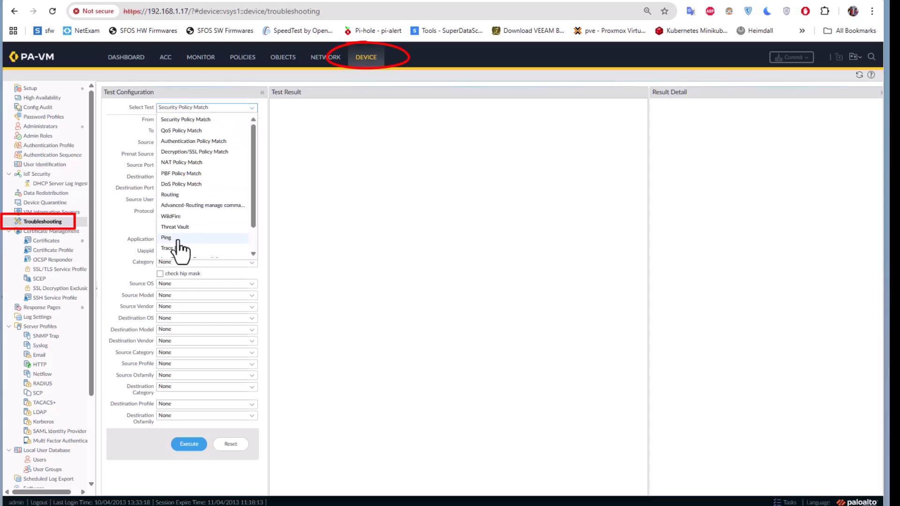
click(162, 271)
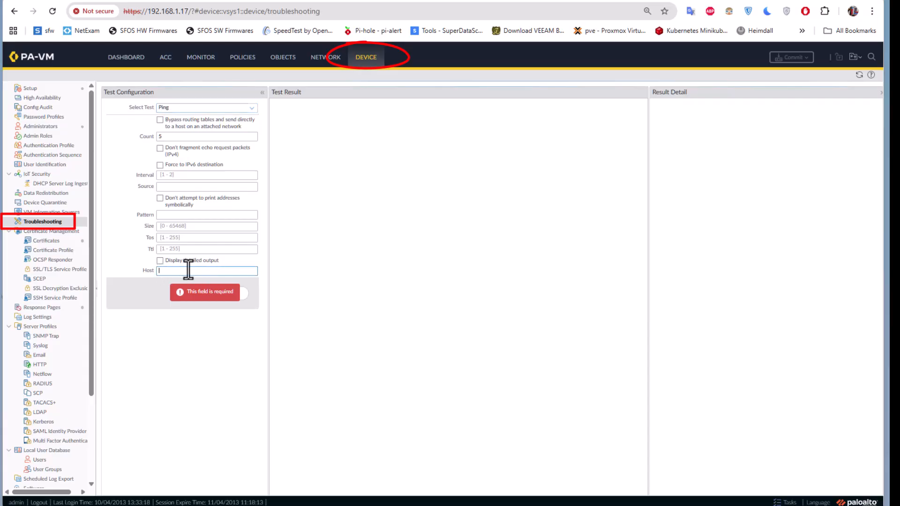
text(8.8.8.8)
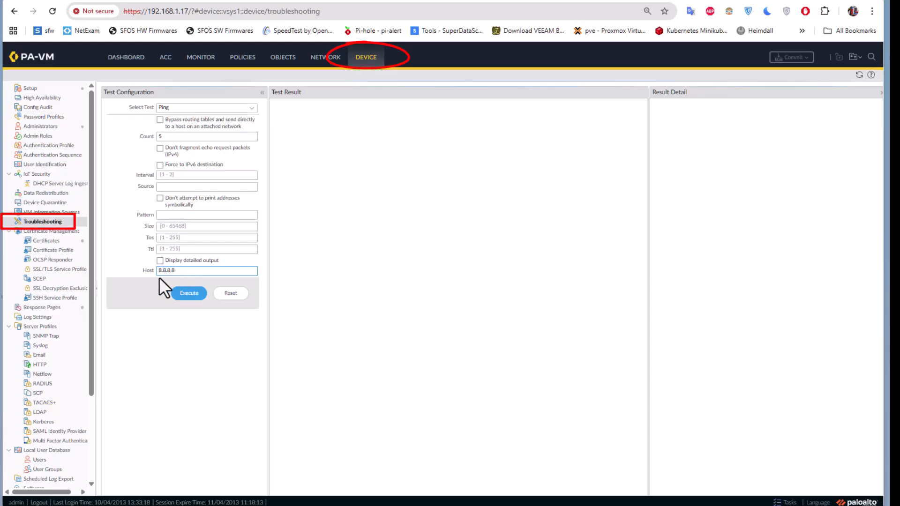
click(179, 293)
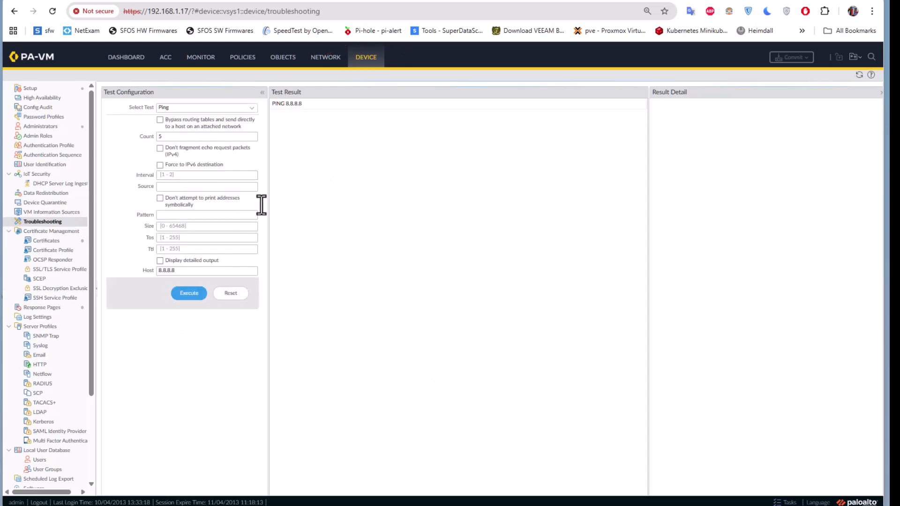
click(289, 103)
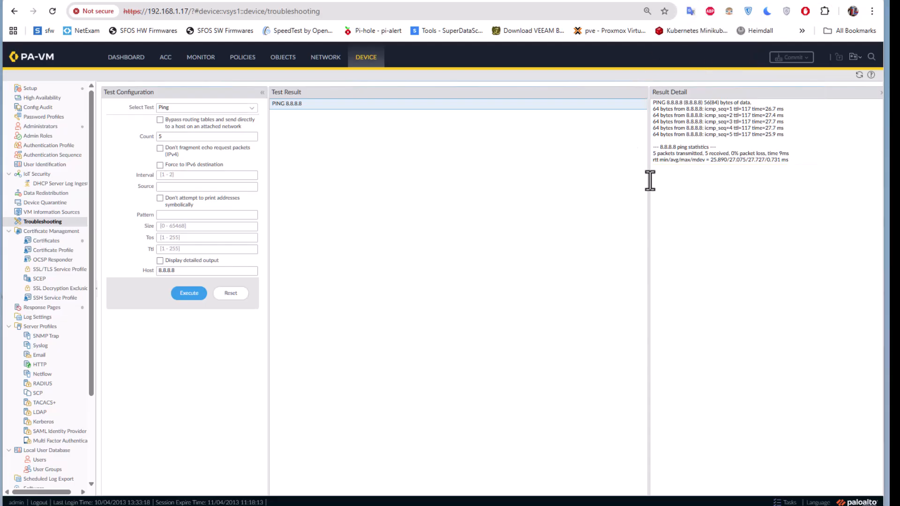
click(323, 60)
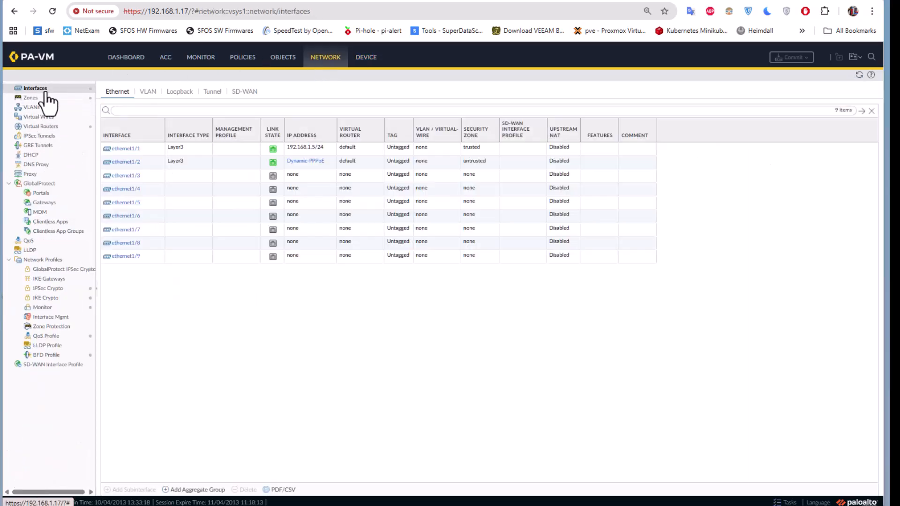
click(304, 162)
click(304, 161)
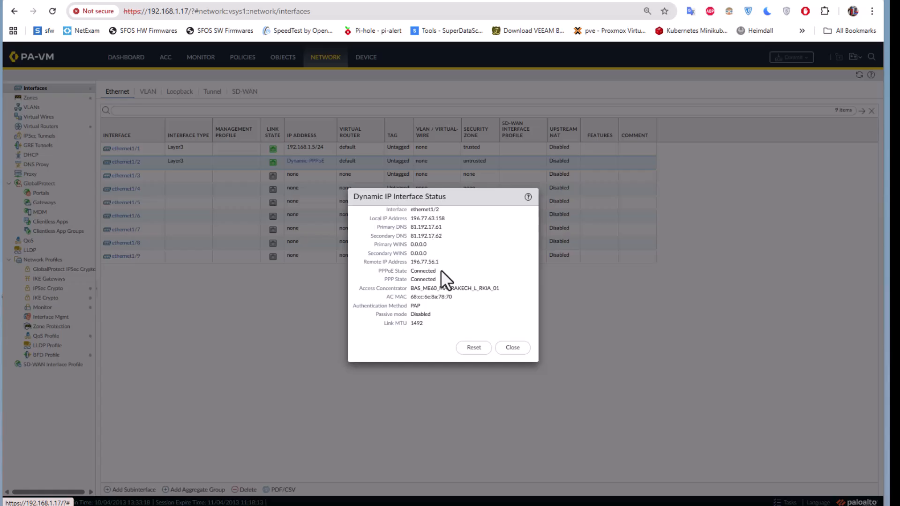
click(512, 348)
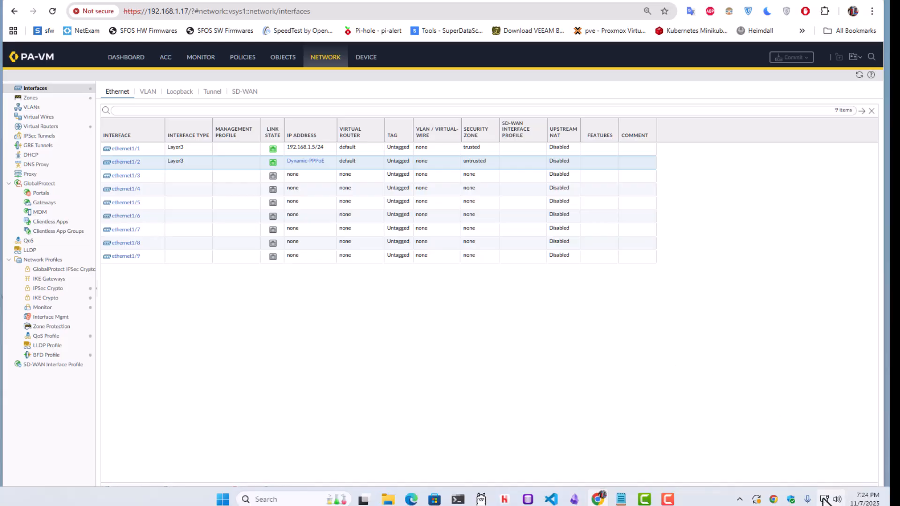
Change the Ethernet IPv4 gateway to 192.168.1.5 and open a PowerShell terminal.
right_click(824, 500)
click(817, 470)
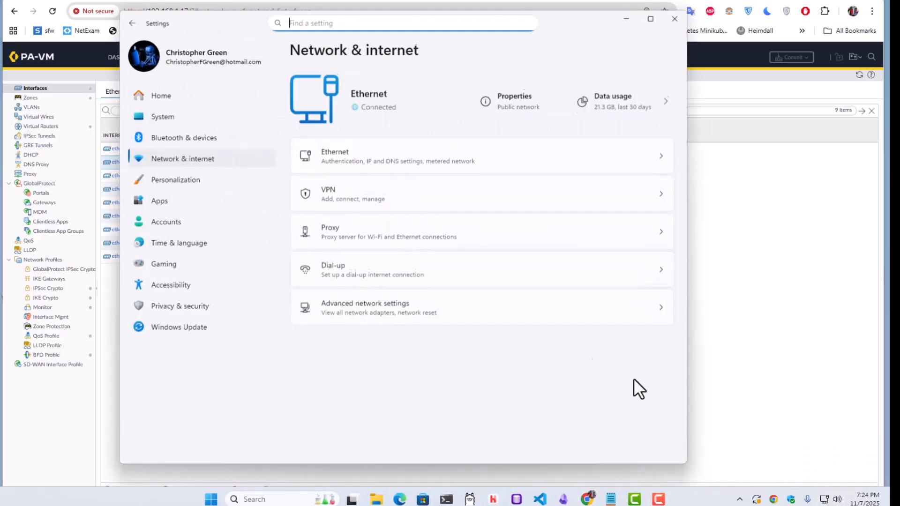
click(384, 151)
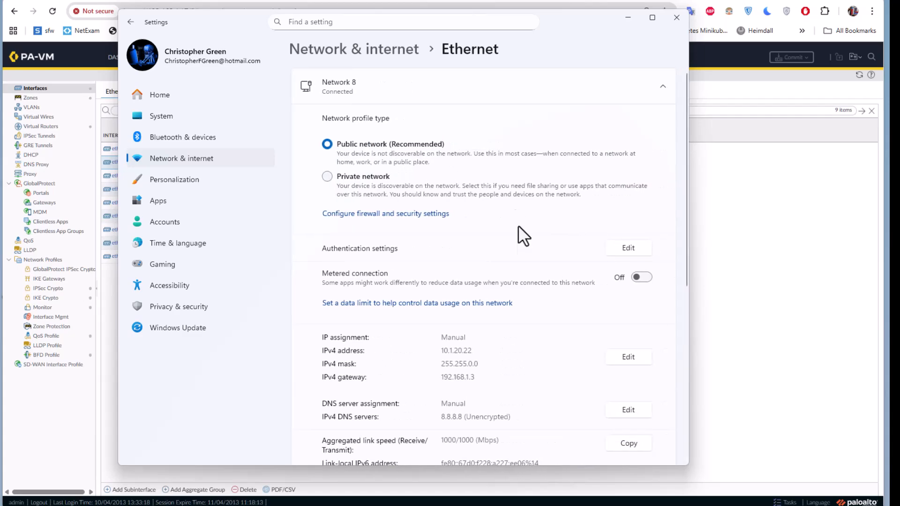
click(629, 358)
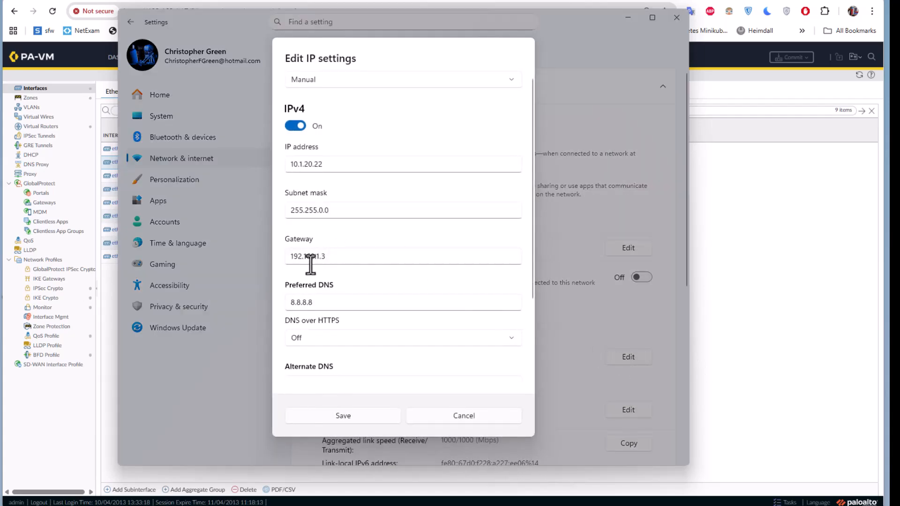
click(326, 257)
key(BackSpace)
text(5)
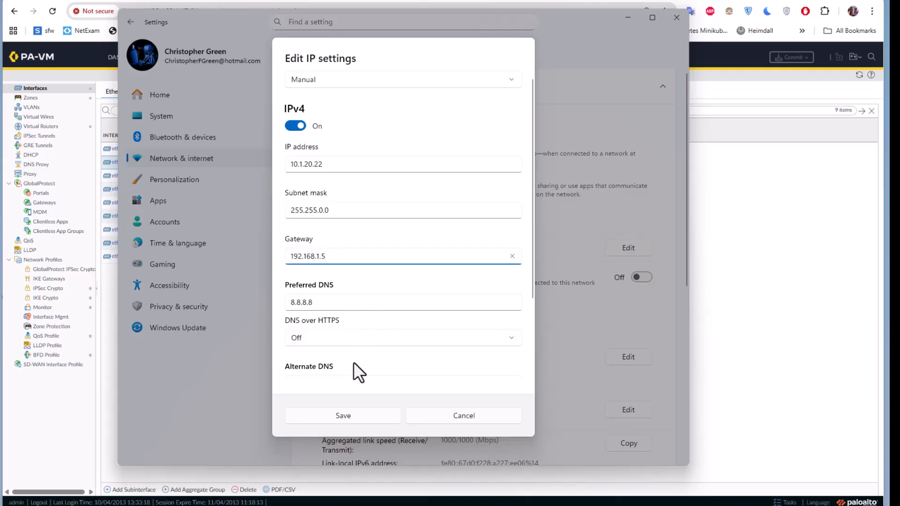
click(348, 416)
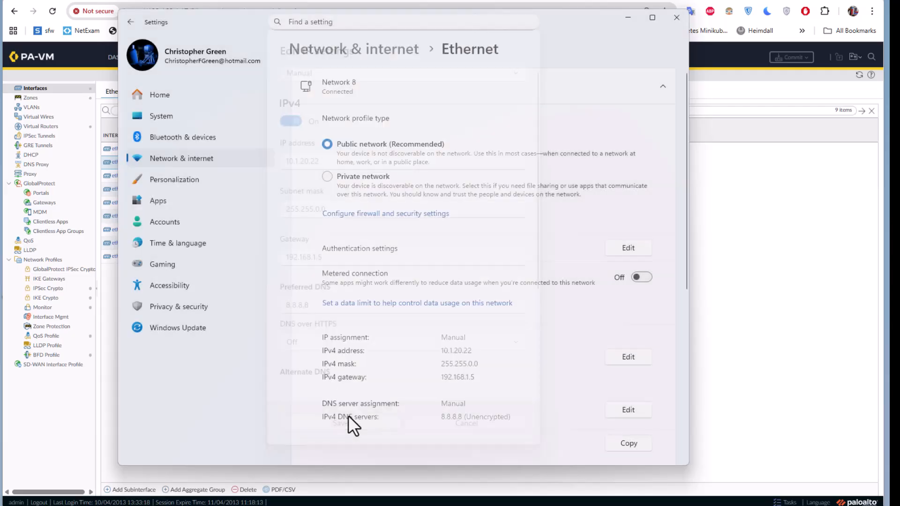
click(629, 18)
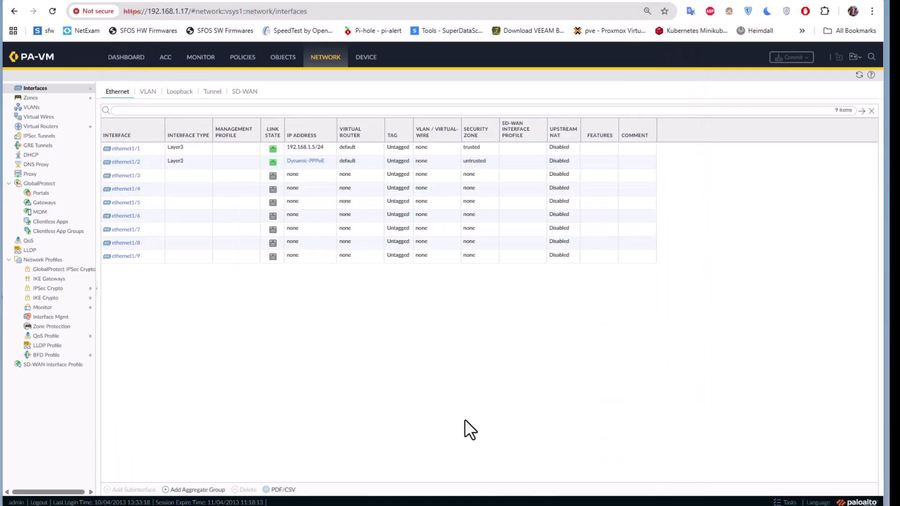
click(458, 498)
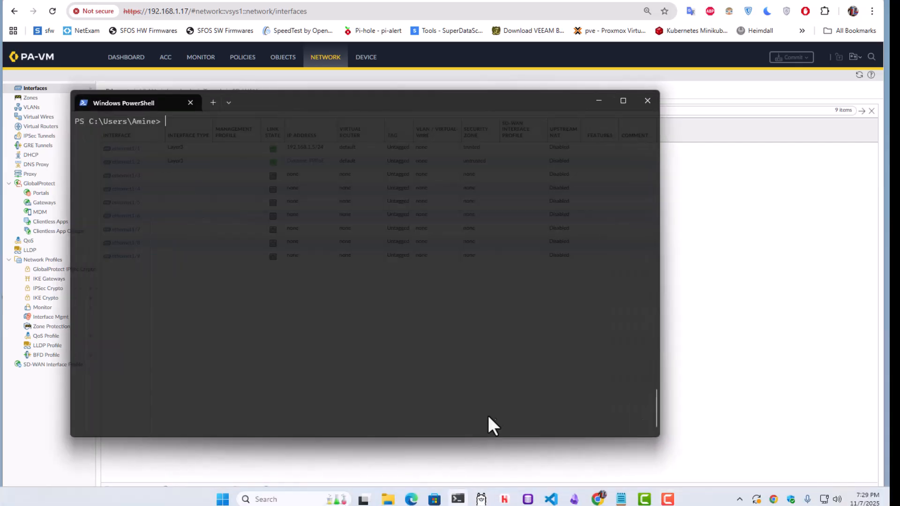
Run ping 8.8.8.8 in PowerShell, confirming 4/4 replies with 0% loss, then minimize it.
text(ping)
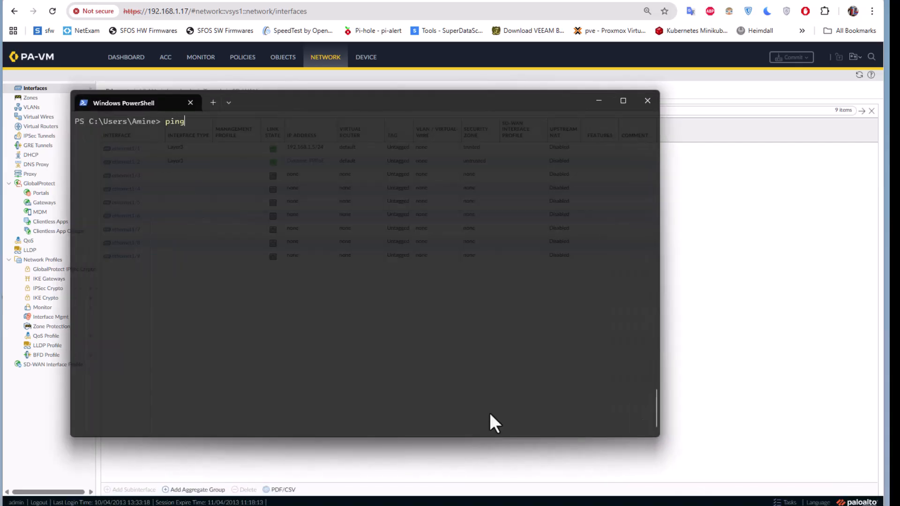
text( 8.8.8.8)
key(Return)
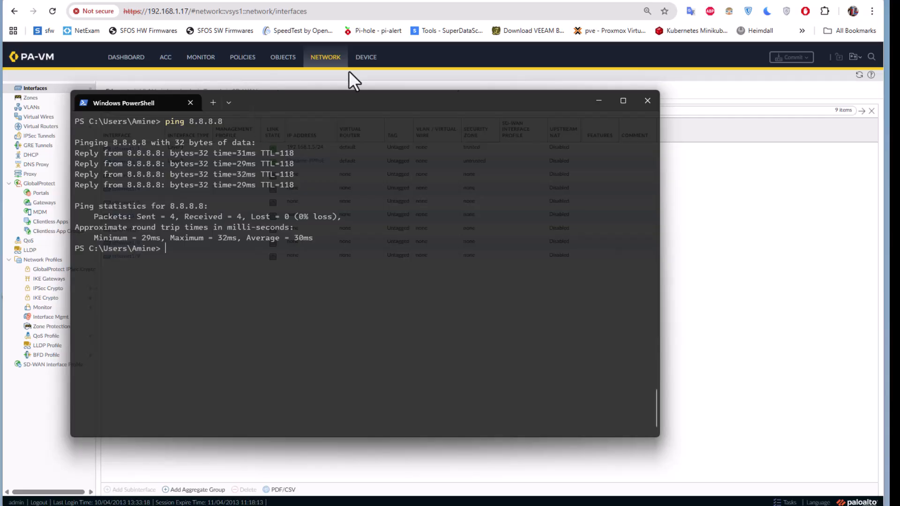
click(600, 100)
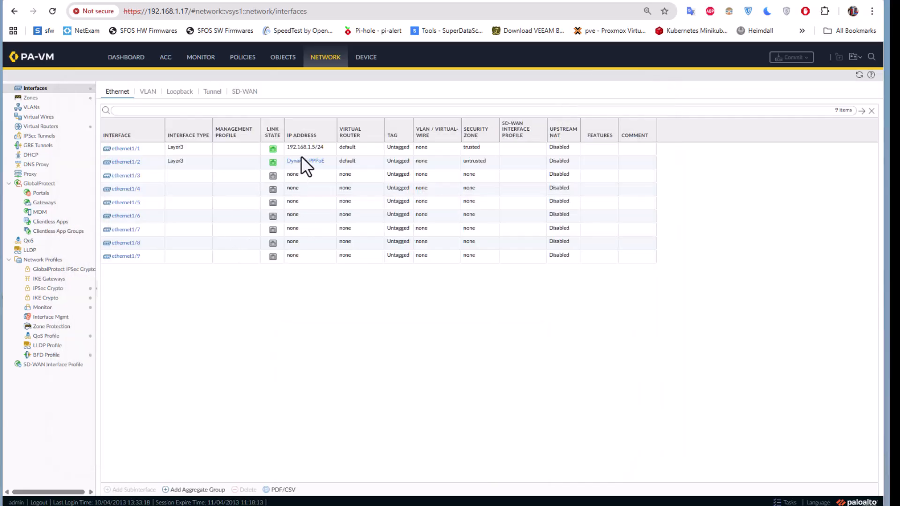